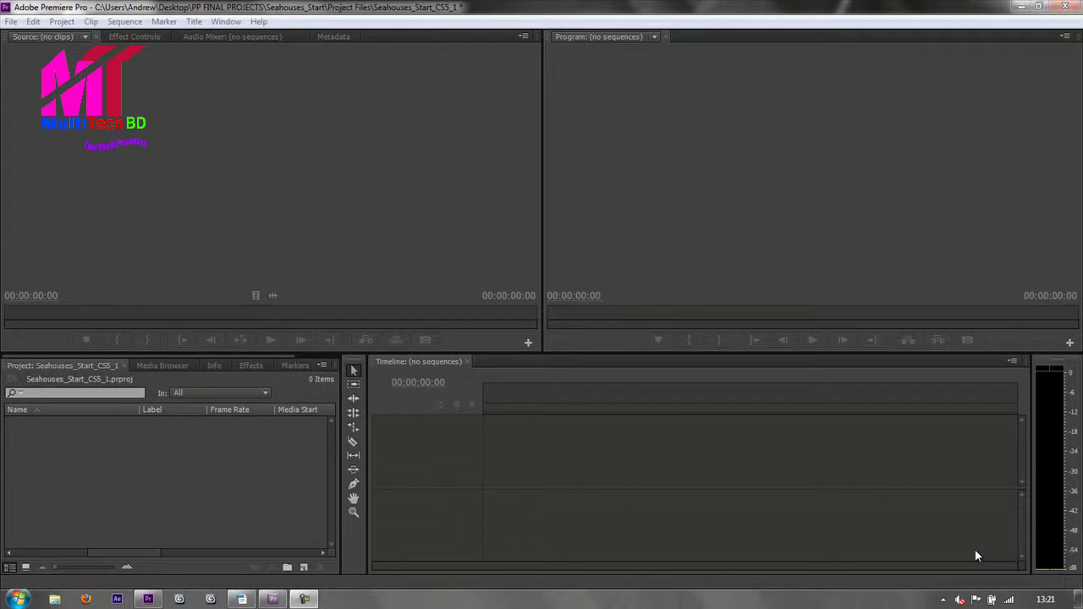
Import 3D sea, boat into harbour, boats in harbour and dog past camera from Trimmed_Seahouses.
left_click(10, 22)
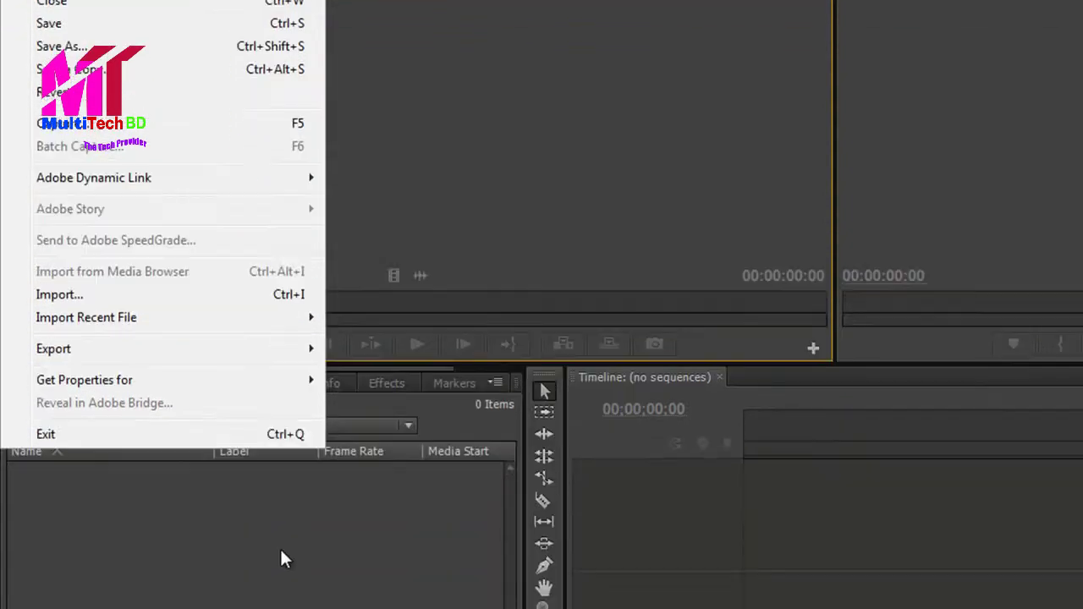
left_click(281, 550)
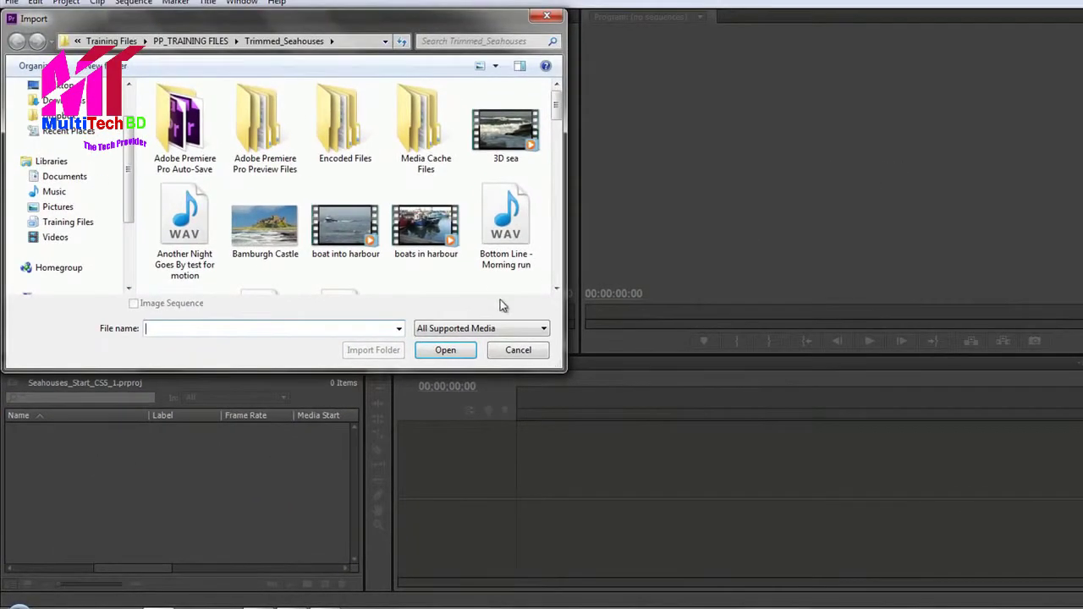
left_click_drag(566, 370, 647, 459)
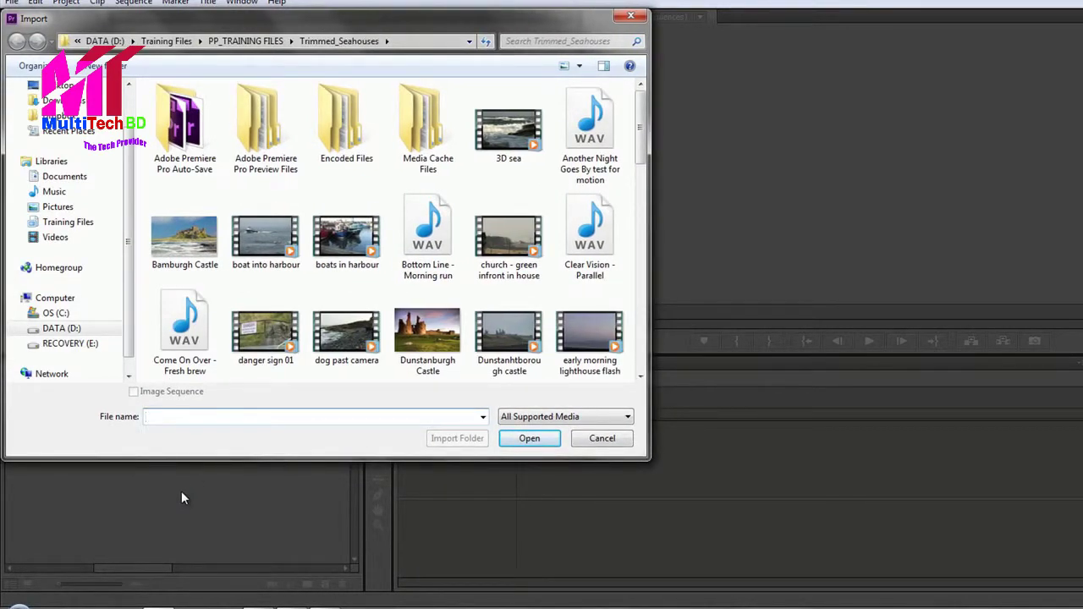
left_click(507, 129)
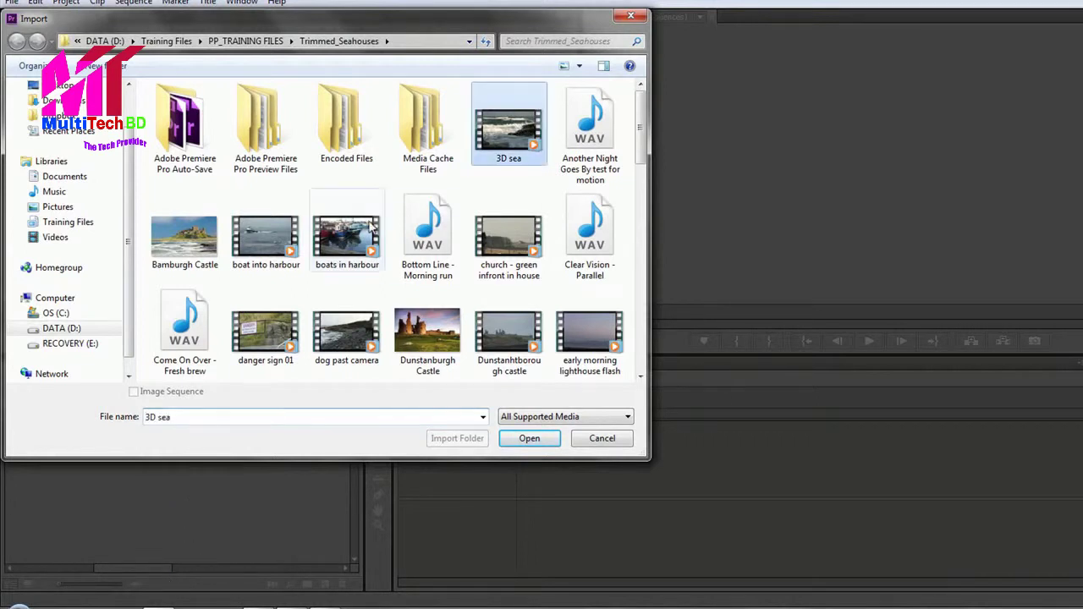
left_click(258, 224, "ctrl")
left_click(347, 237, "ctrl")
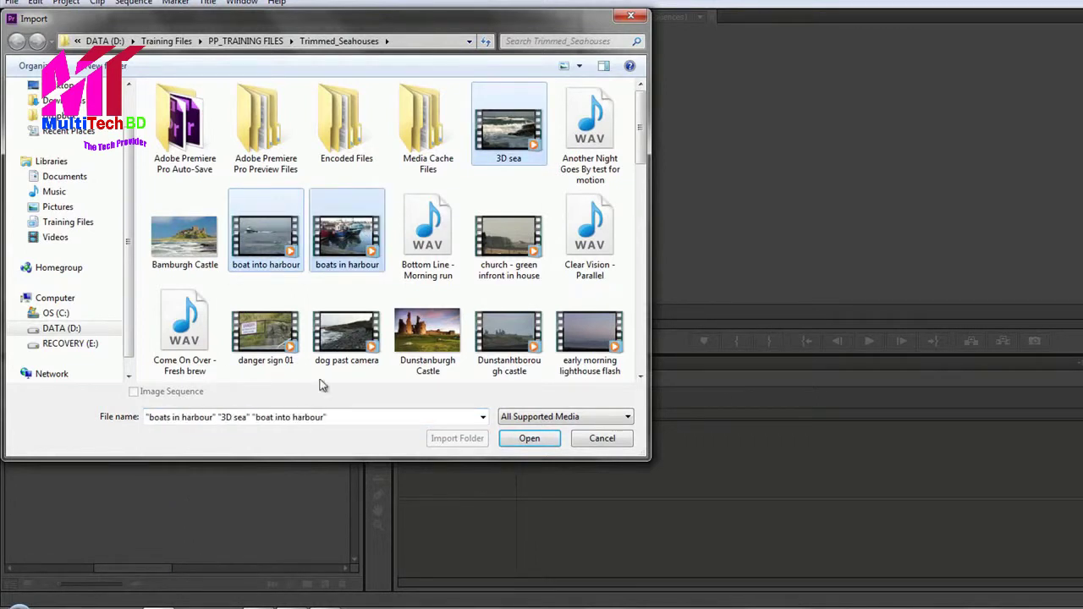
left_click(347, 334, "ctrl")
left_click(537, 440)
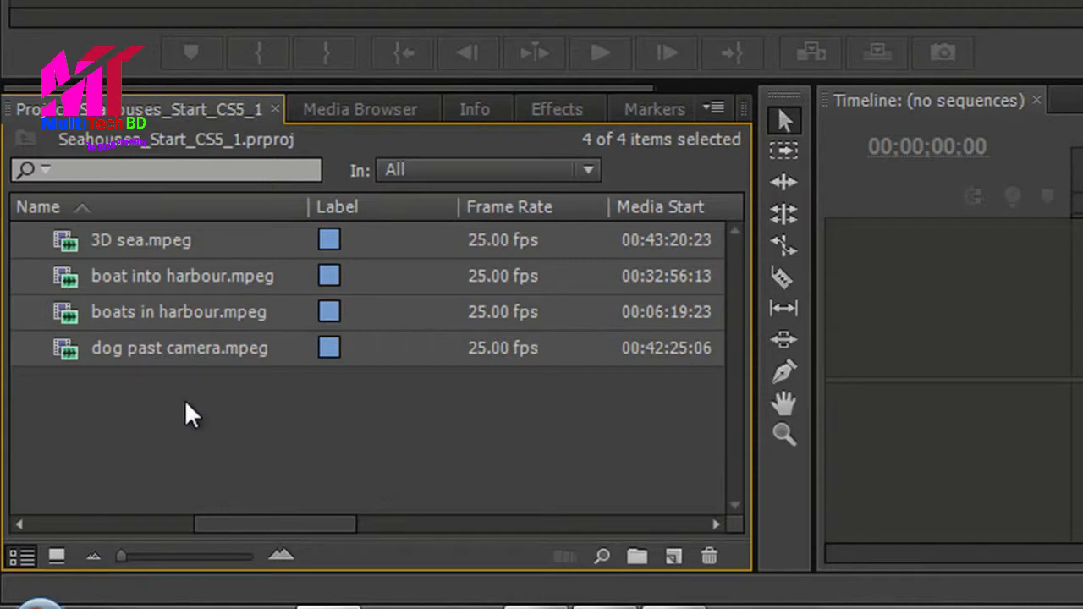
Select 3D sea.mpeg and start dragging it to New Item, then abandon the drag.
left_click(176, 433)
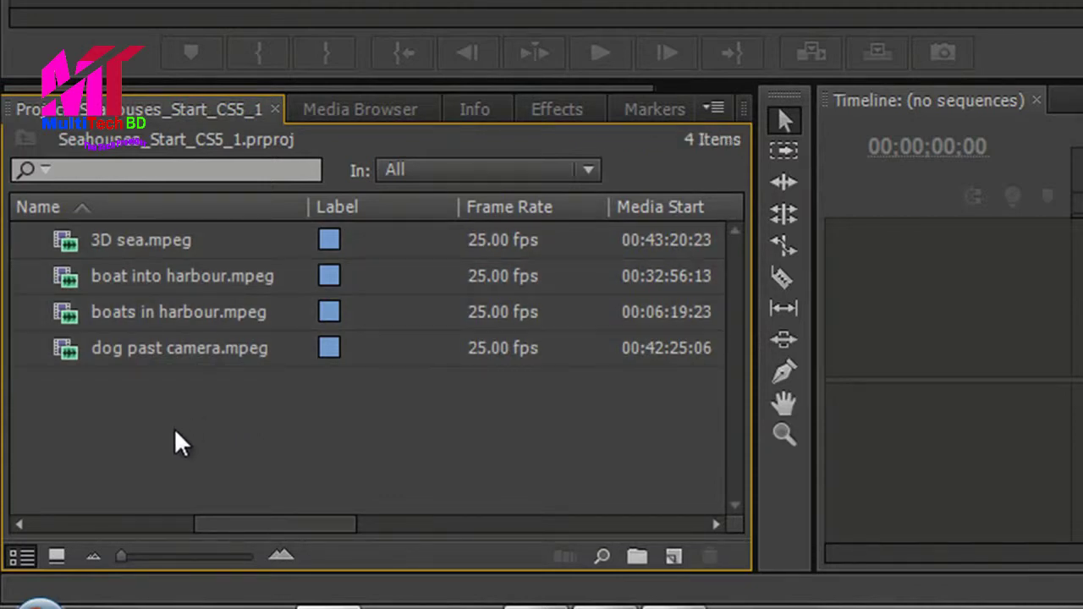
left_click(128, 236)
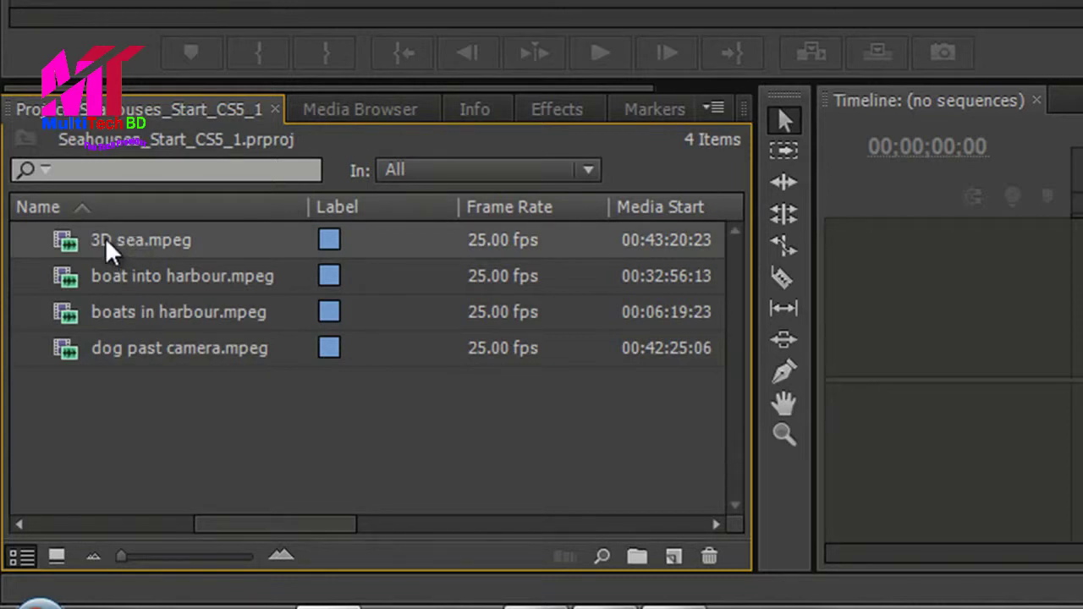
left_click_drag(107, 248, 674, 562)
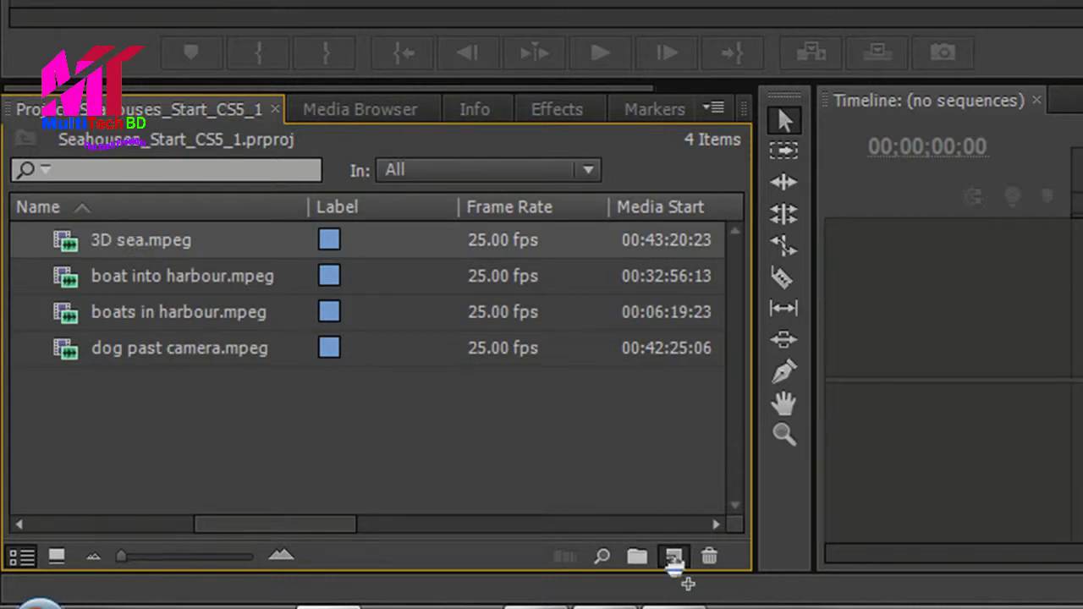
left_click_drag(674, 563, 169, 242)
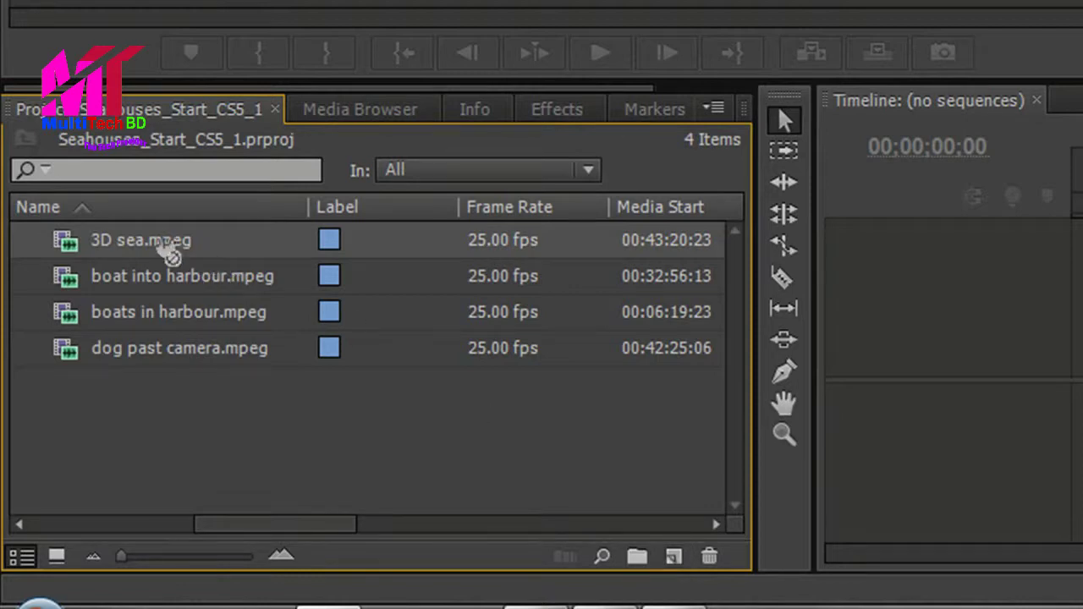
Review the New Item > Sequence presets, then cancel without creating a sequence.
left_click(675, 557)
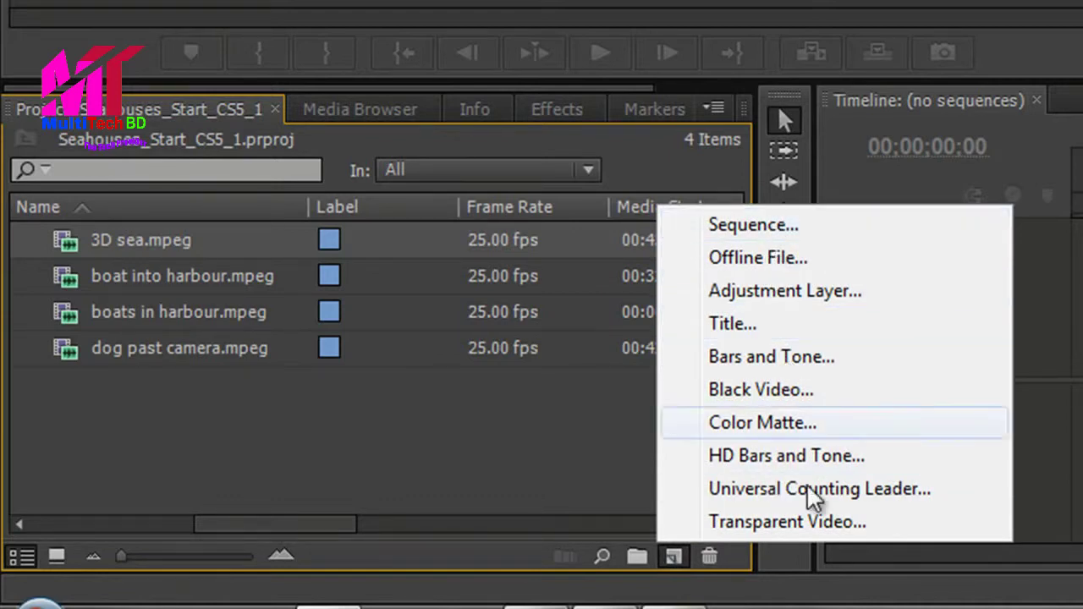
left_click(746, 223)
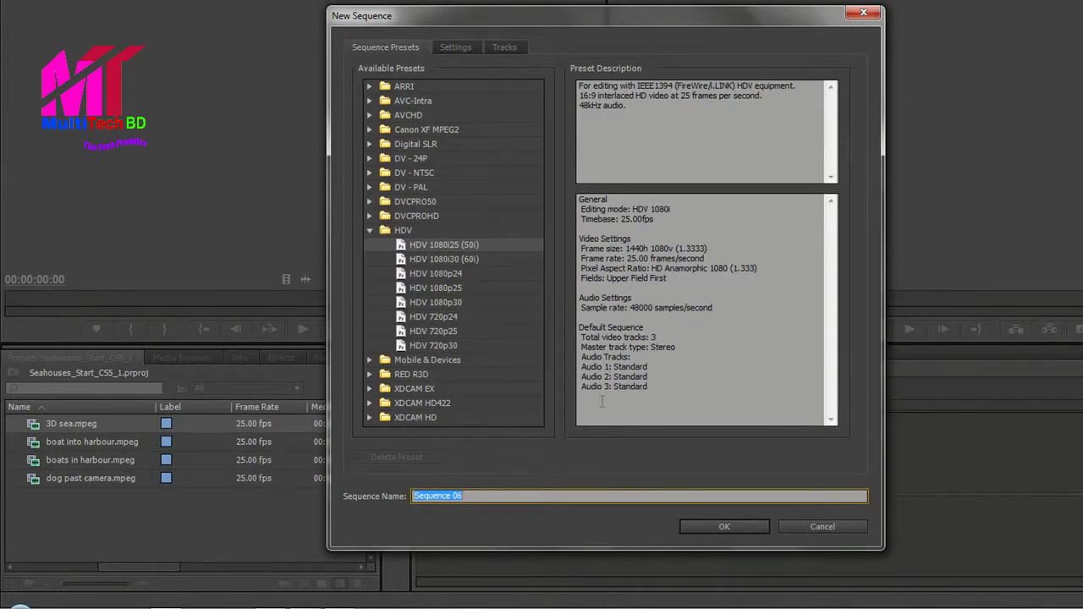
left_click(840, 523)
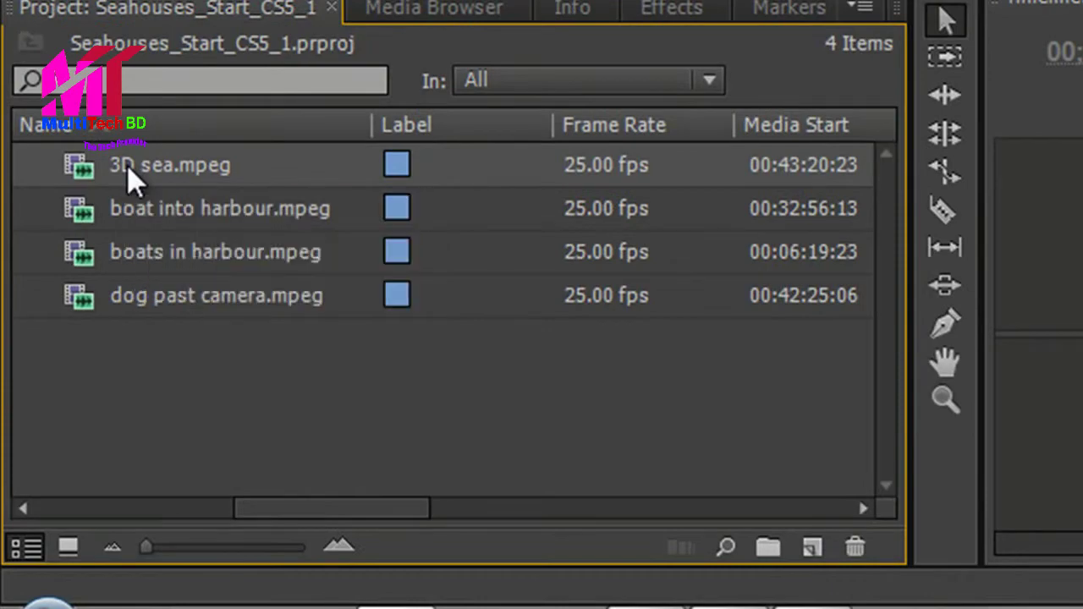
Drag 3D sea.mpeg onto New Item to make a matching 3D sea.mpeg sequence, then deselect it.
left_click_drag(127, 165, 812, 550)
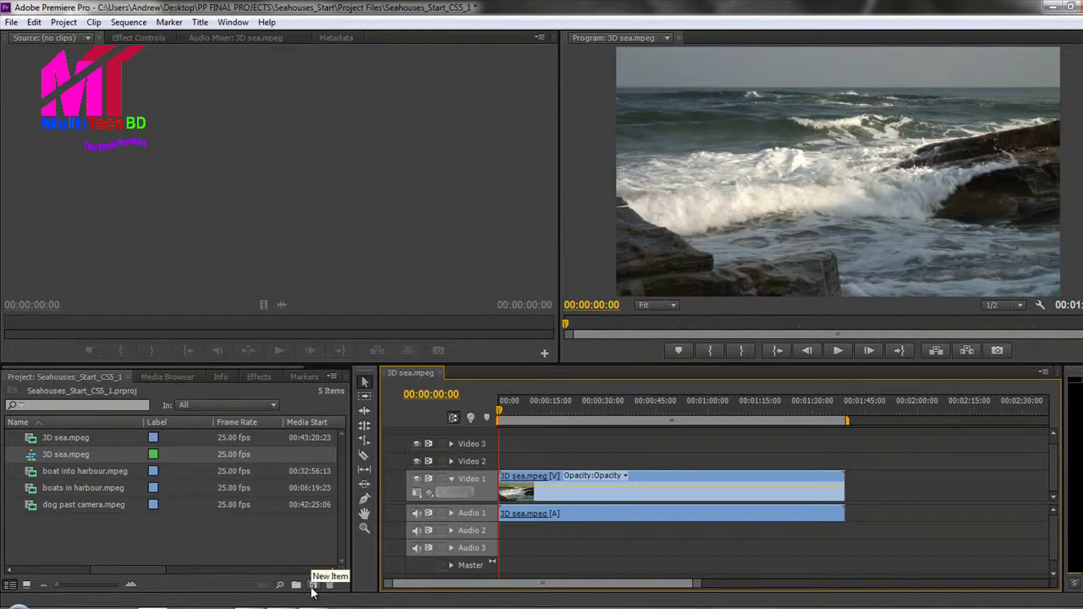
left_click(127, 537)
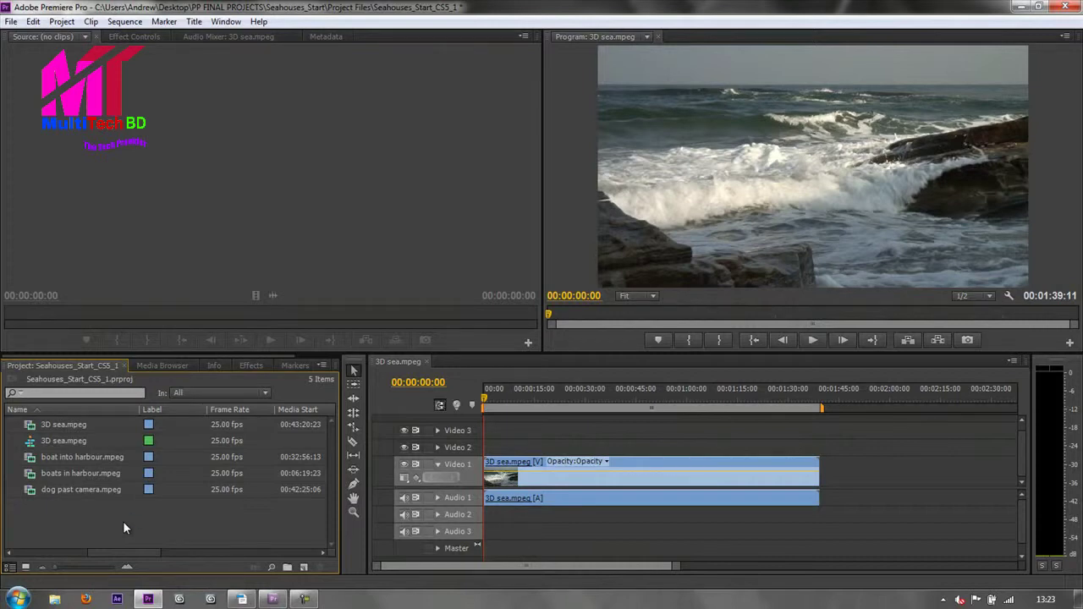
Maximize the Project panel with the ` key and widen the Video Info and Audio Info columns.
key("grave")
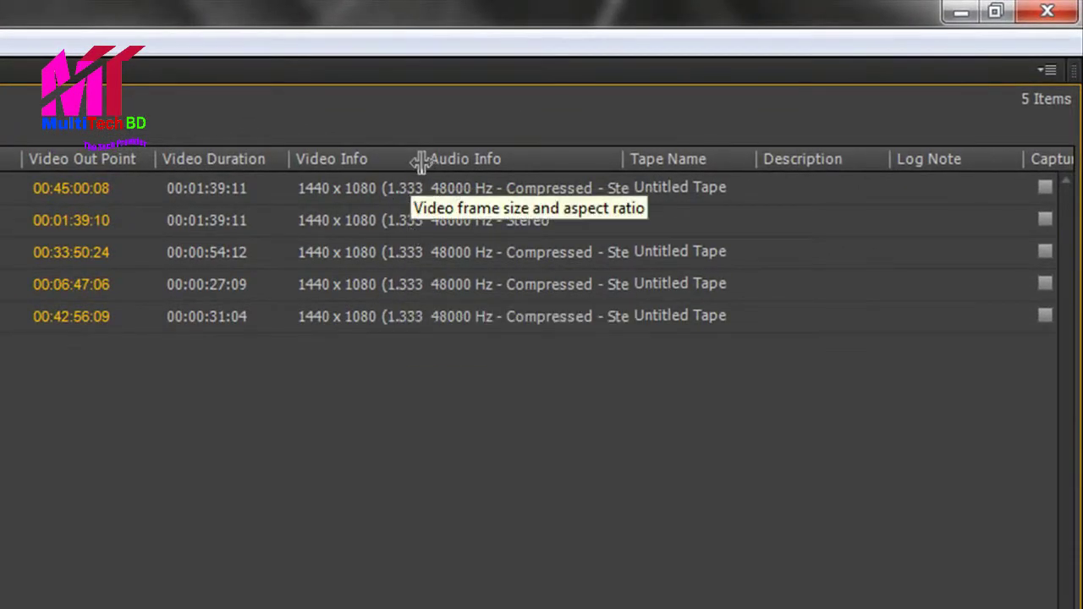
left_click_drag(423, 160, 455, 163)
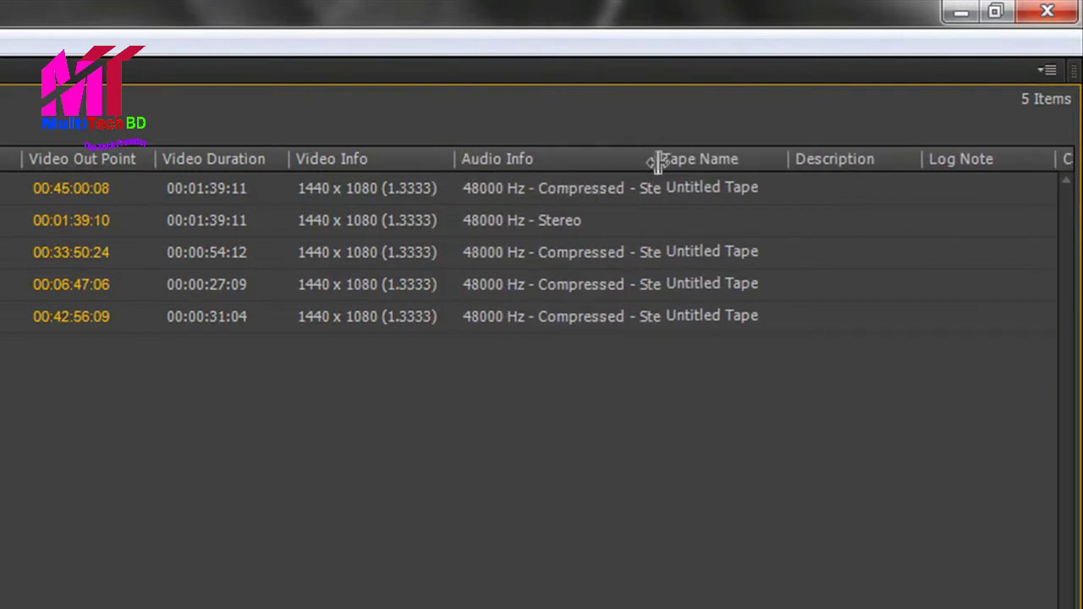
left_click_drag(655, 161, 707, 164)
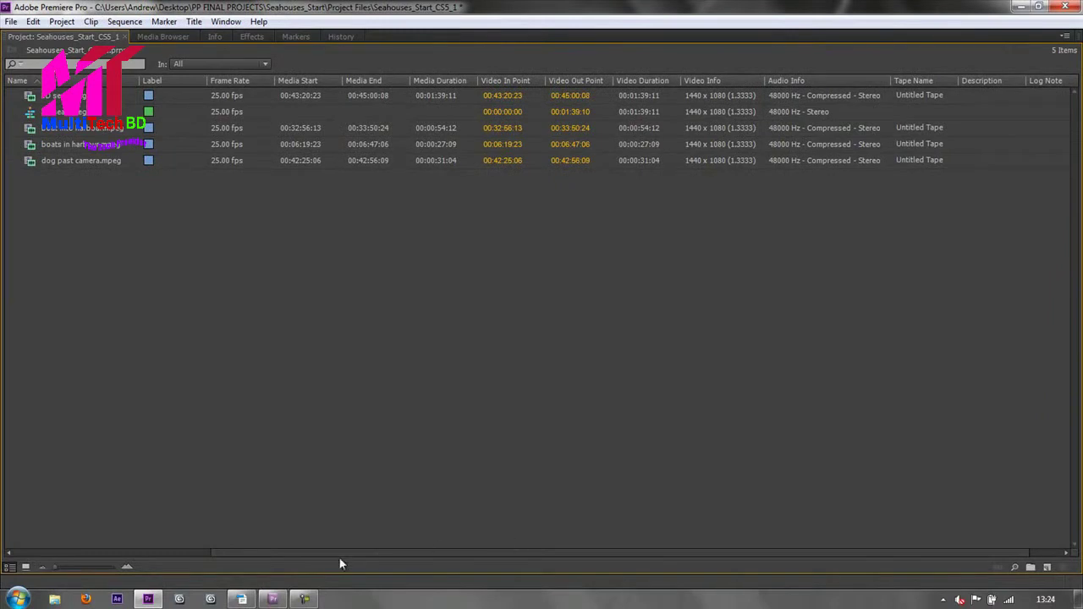
scroll(279, 554, "right", 5)
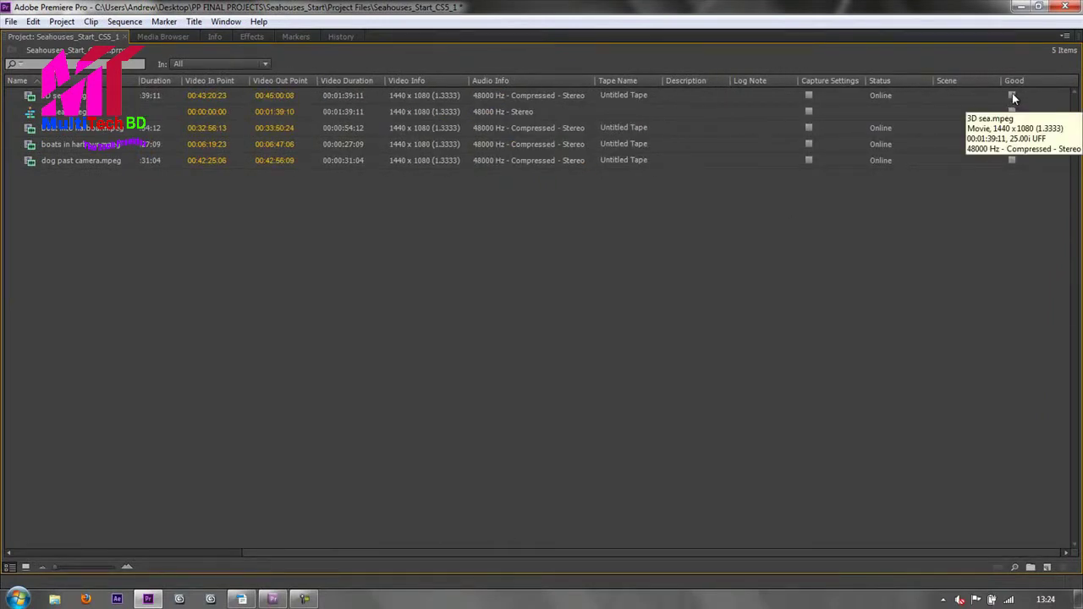
Tick Good for 3D sea.mpeg and enter the description '3d wave past camera at'.
left_click(1013, 95)
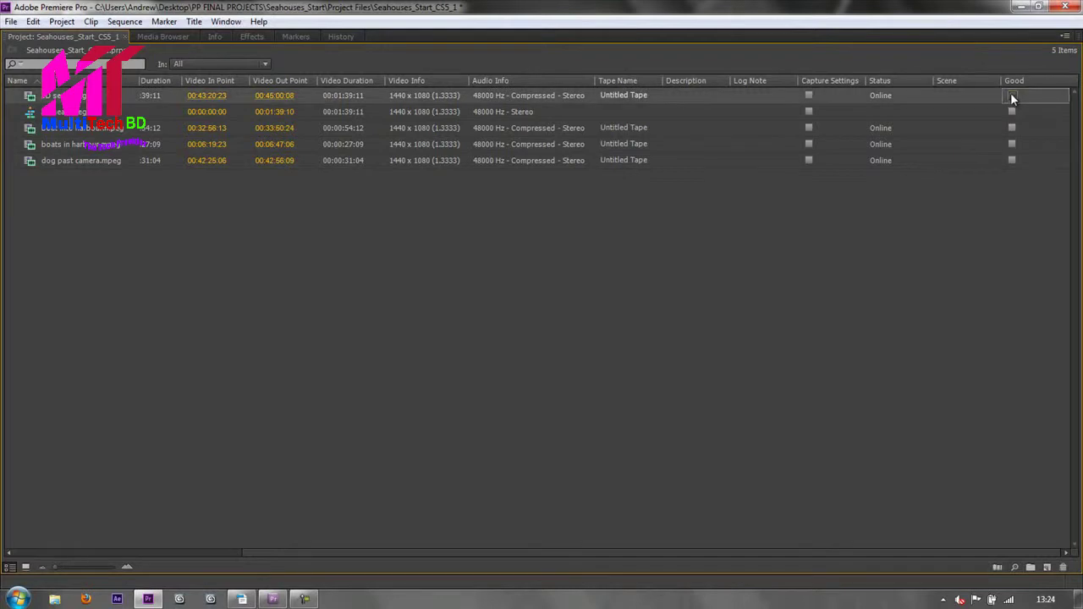
left_click(687, 95)
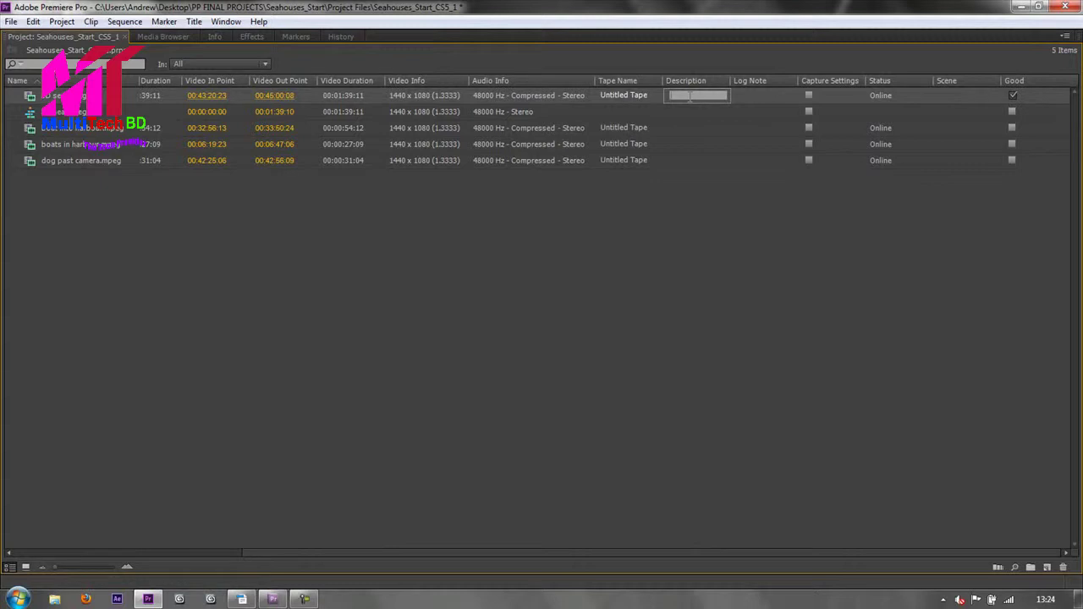
type("3d")
type("wave")
type(" past camer")
type("a")
type(" at ...")
left_click(725, 212)
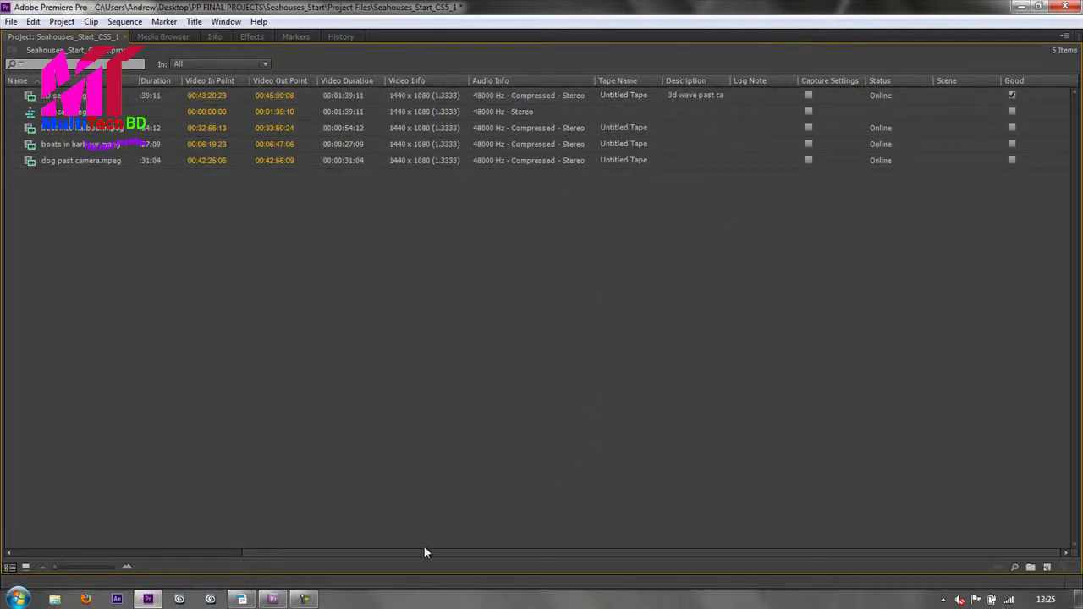
left_click_drag(424, 553, 218, 553)
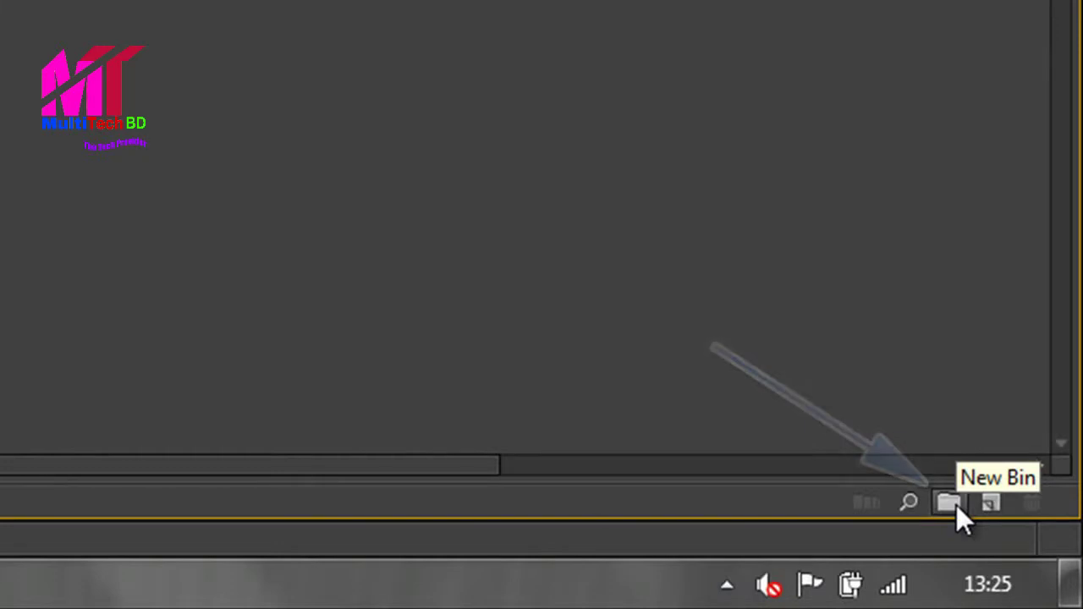
Create a bin named Video and move the four imported clips into it.
left_click(949, 502)
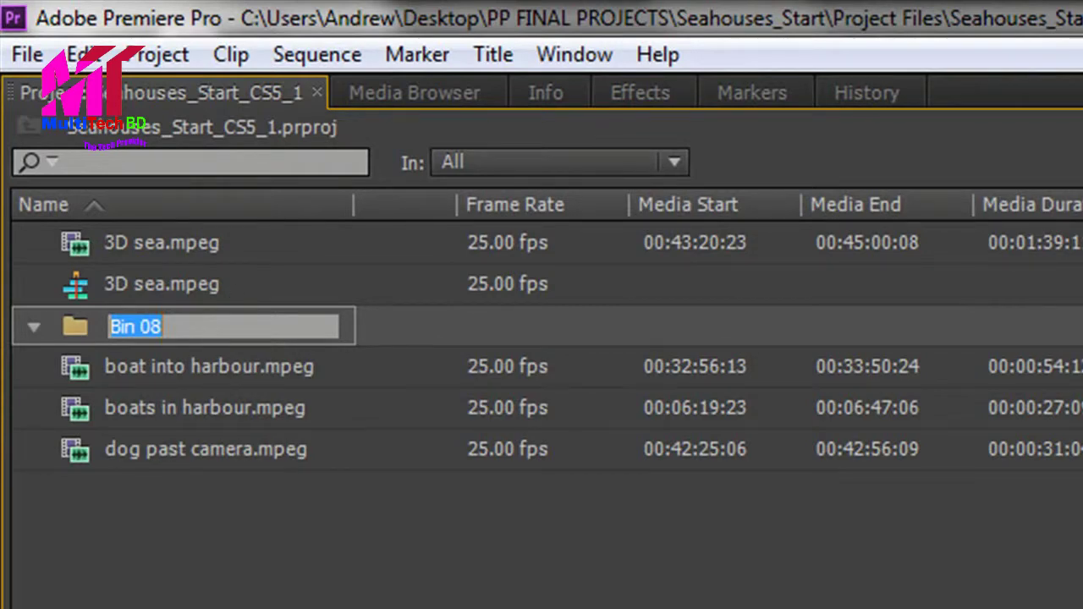
type("Video")
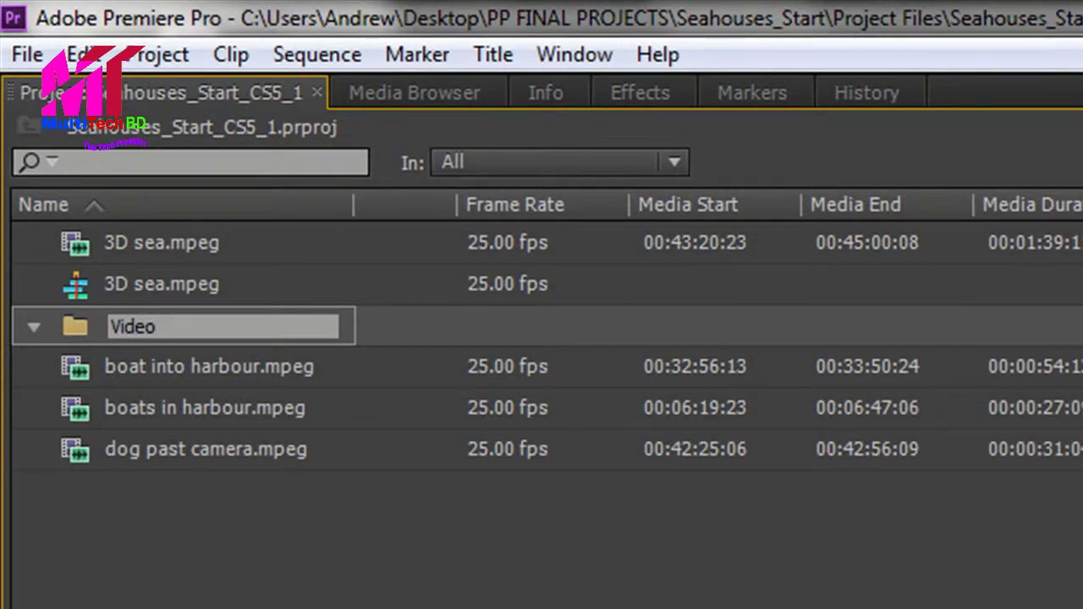
key("Tab")
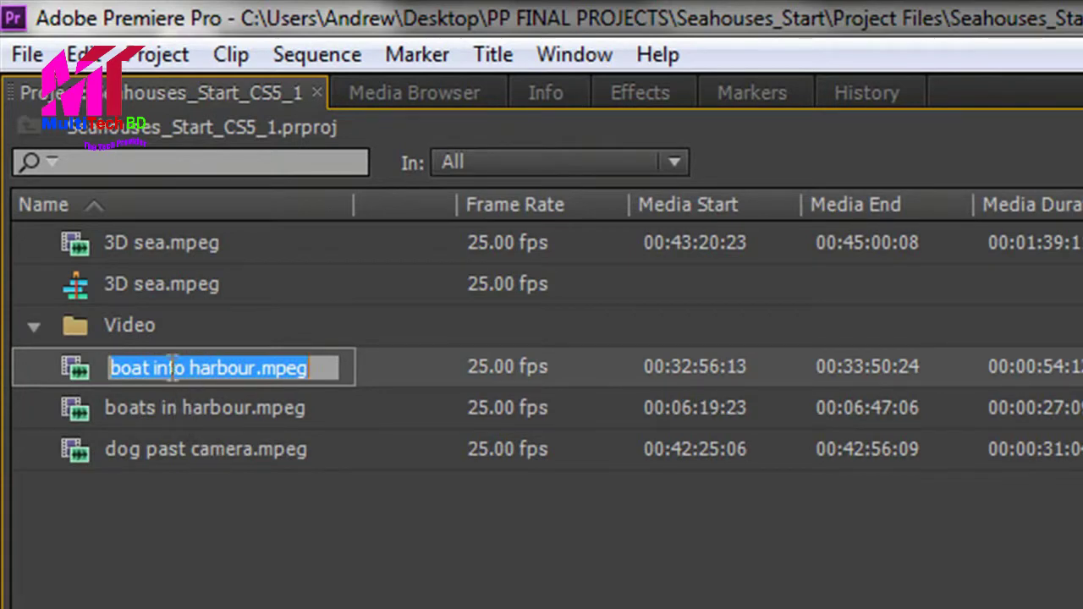
left_click(186, 596)
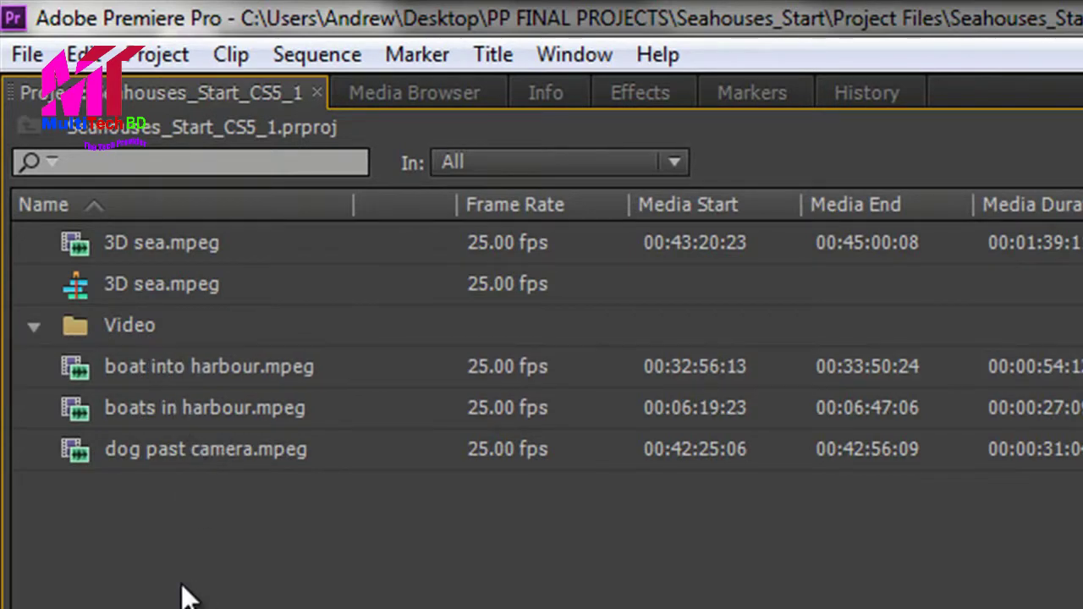
left_click(157, 246)
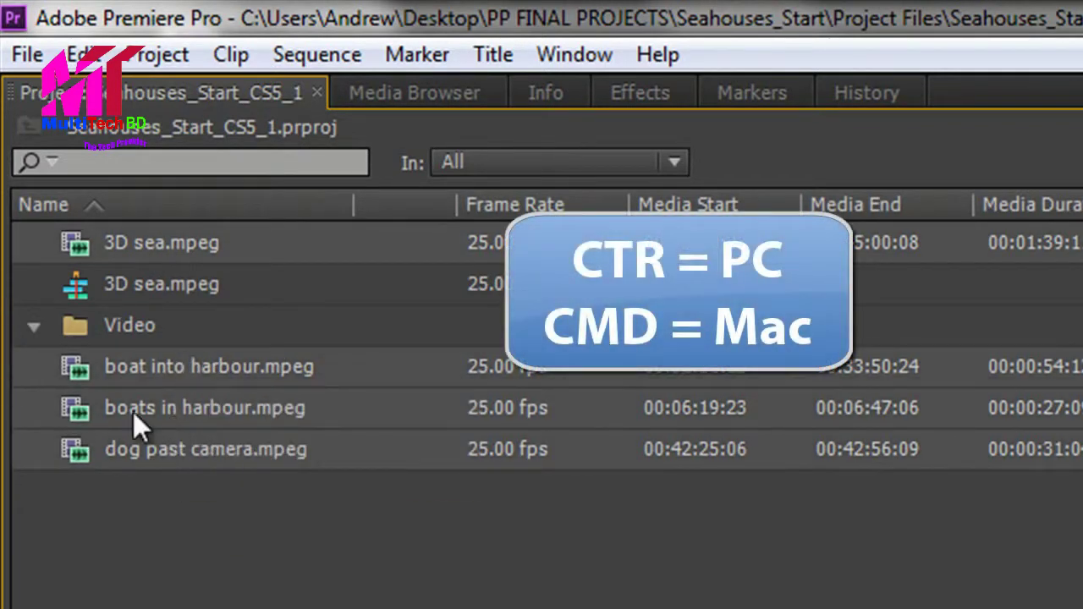
left_click_drag(105, 361, 110, 330)
left_click(35, 291)
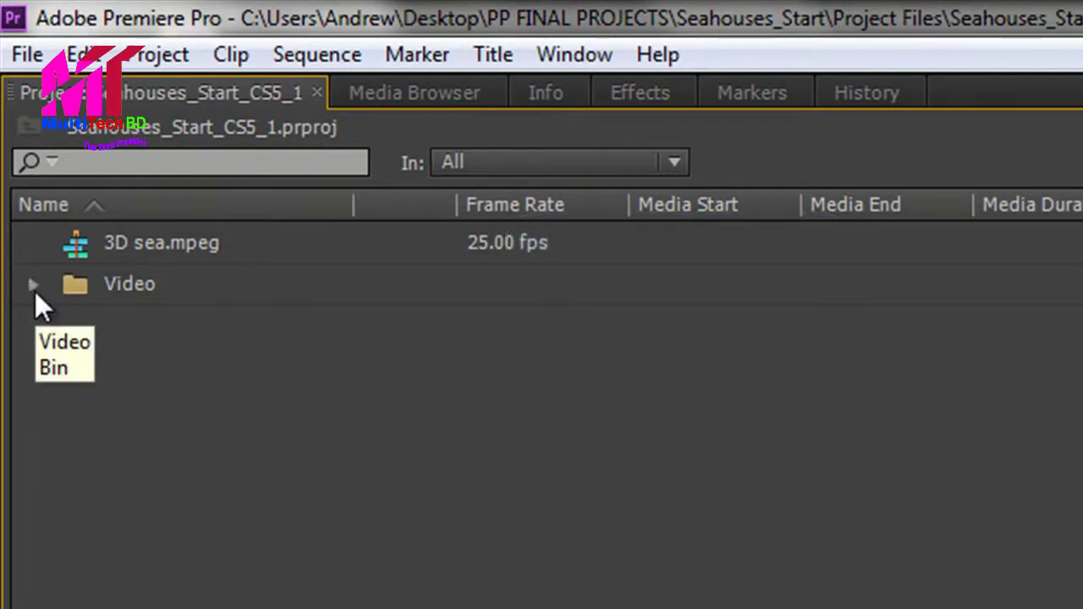
left_click(34, 291)
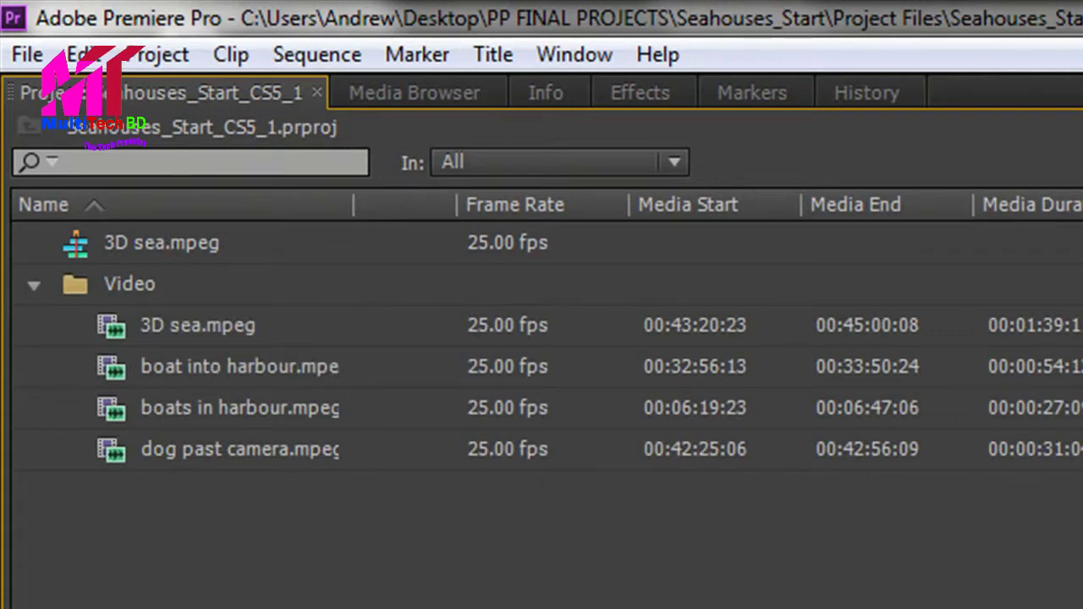
Create a bin named Sequences and move the 3D sea.mpeg sequence into it.
key("ctrl+slash")
type("Sequences")
key("Tab")
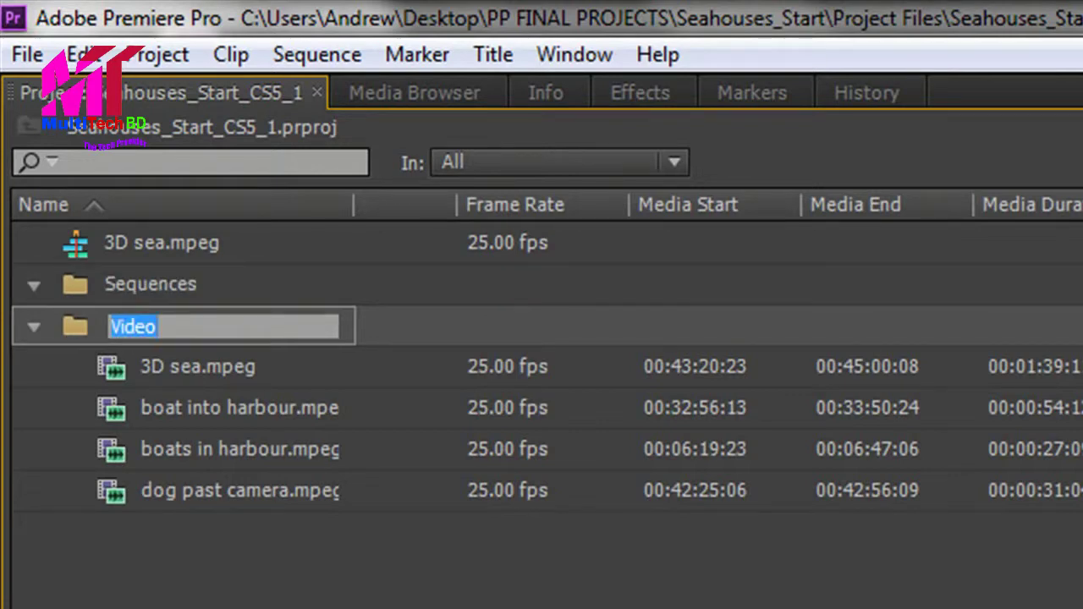
left_click(131, 238)
left_click_drag(131, 239, 133, 284)
left_click(36, 247)
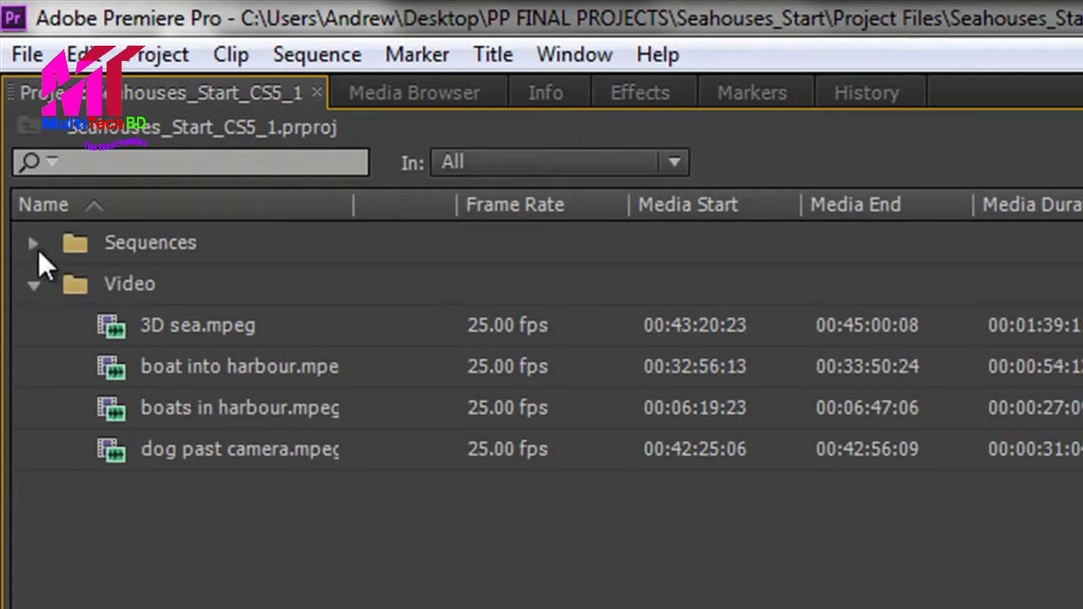
left_click(35, 247)
left_click(32, 326)
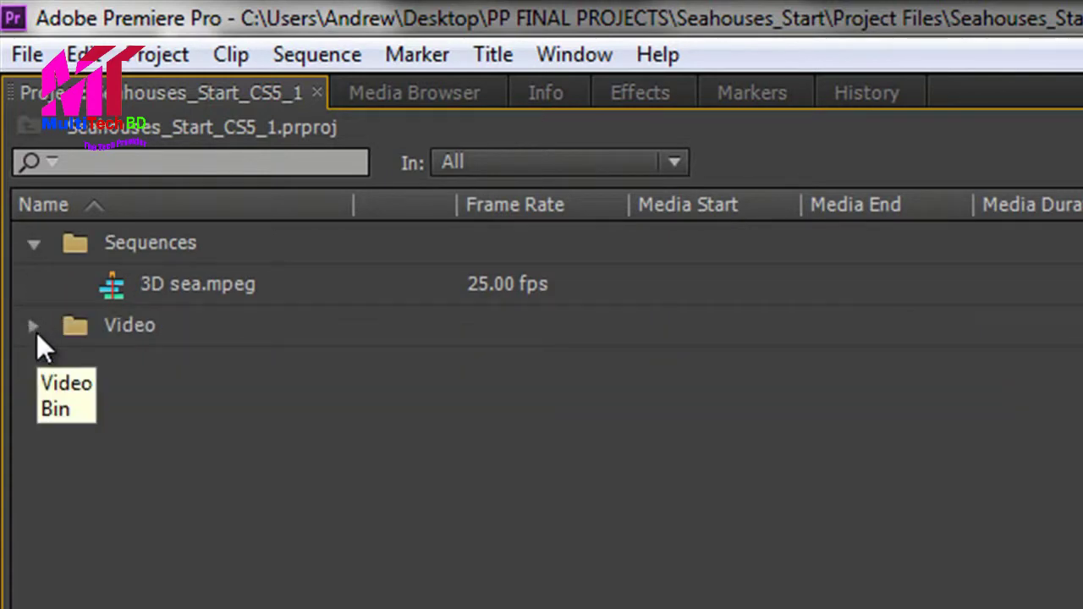
left_click(36, 330)
left_click(34, 246)
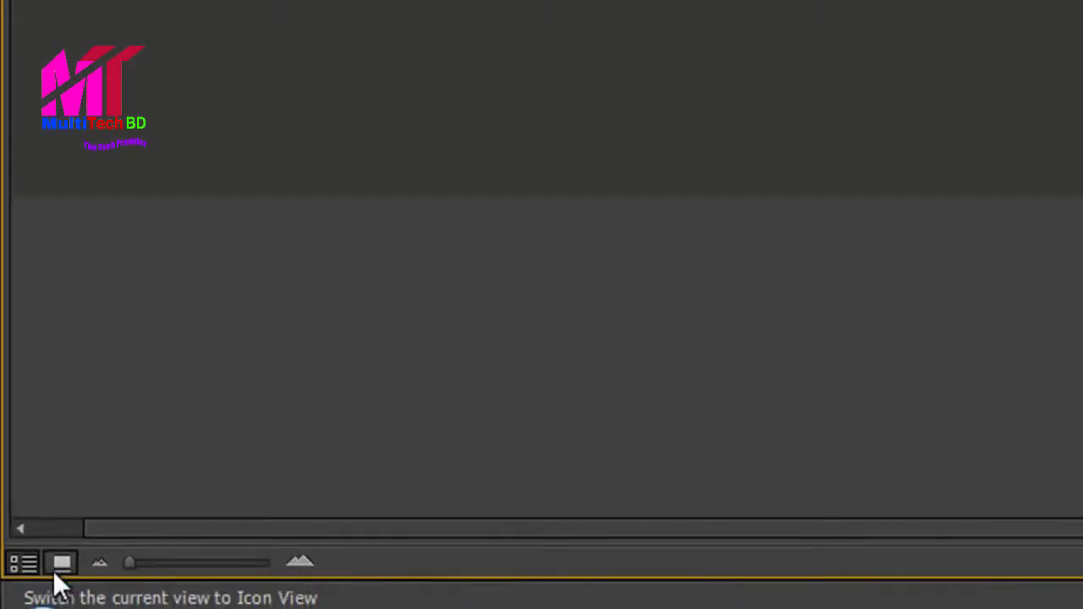
Switch to Icon View, enlarge the Video bin's clip thumbnails in place, then return to the top level.
left_click(60, 566)
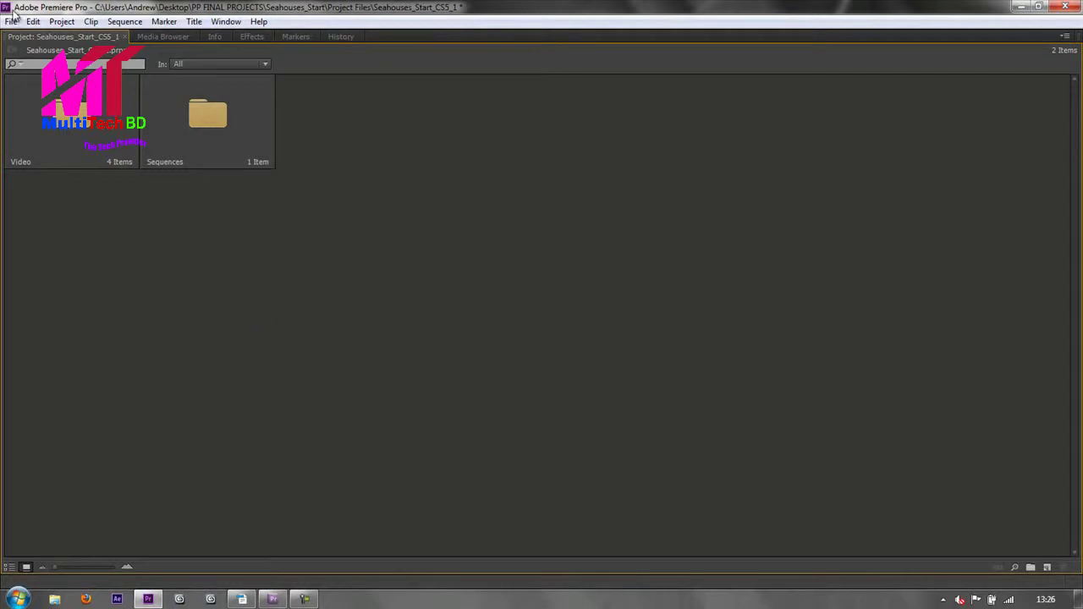
double_click(59, 119)
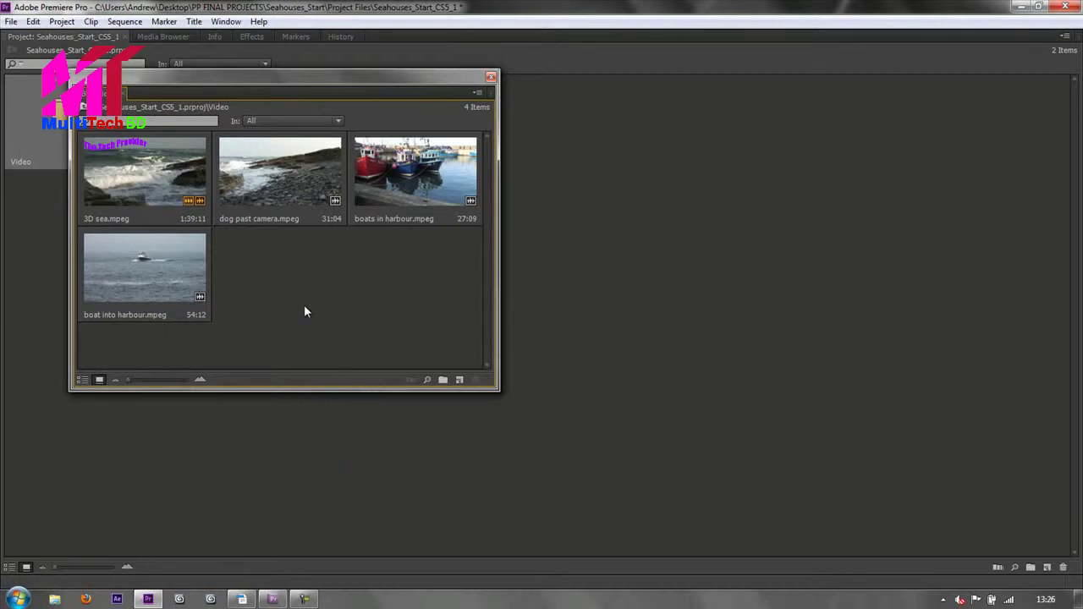
left_click(490, 78)
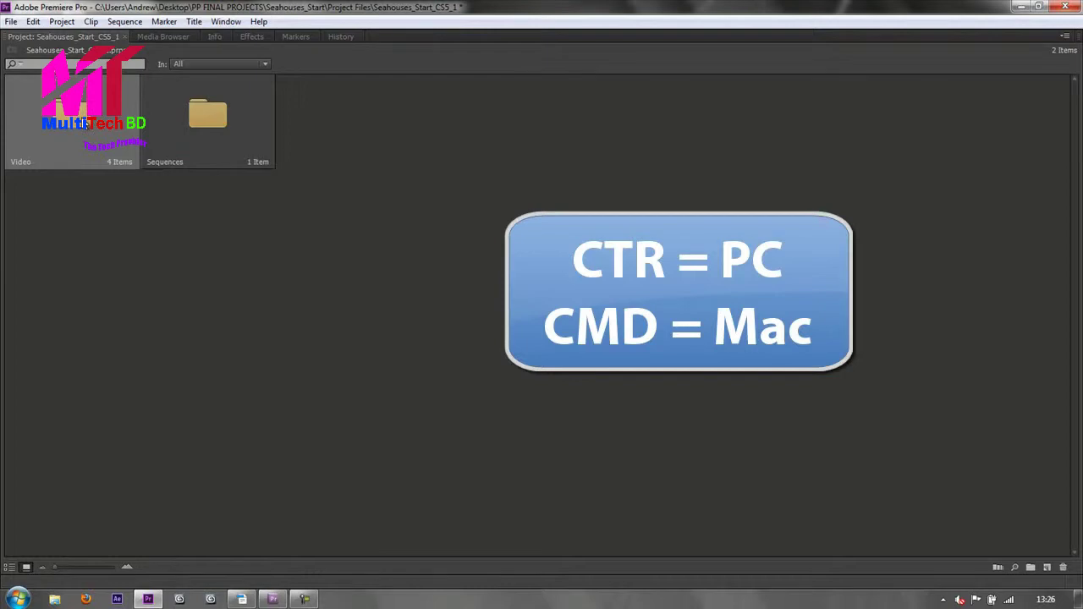
double_click(85, 124, "ctrl")
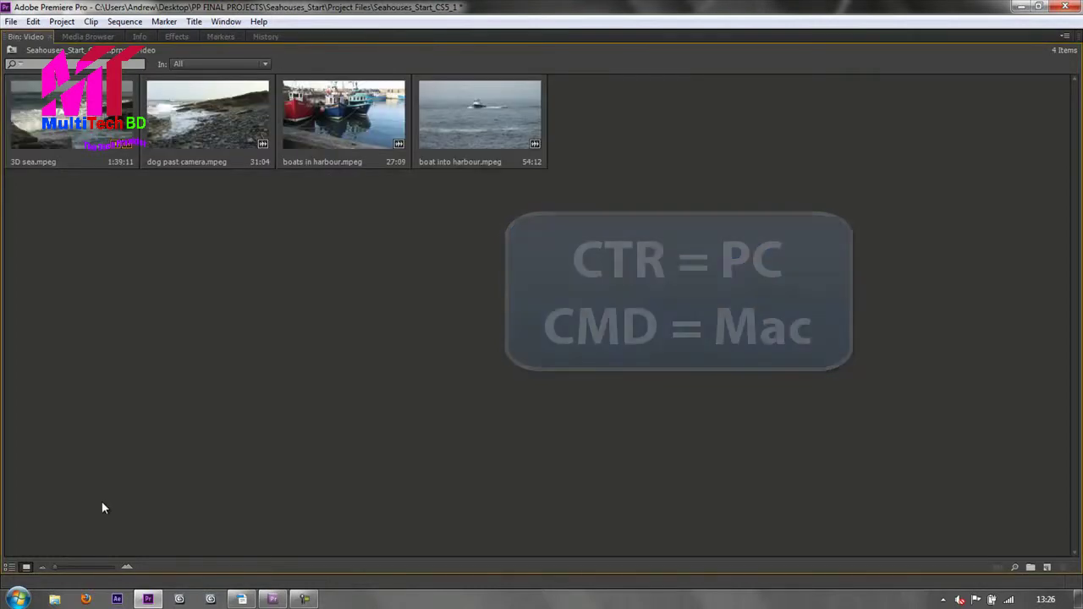
left_click_drag(55, 567, 111, 572)
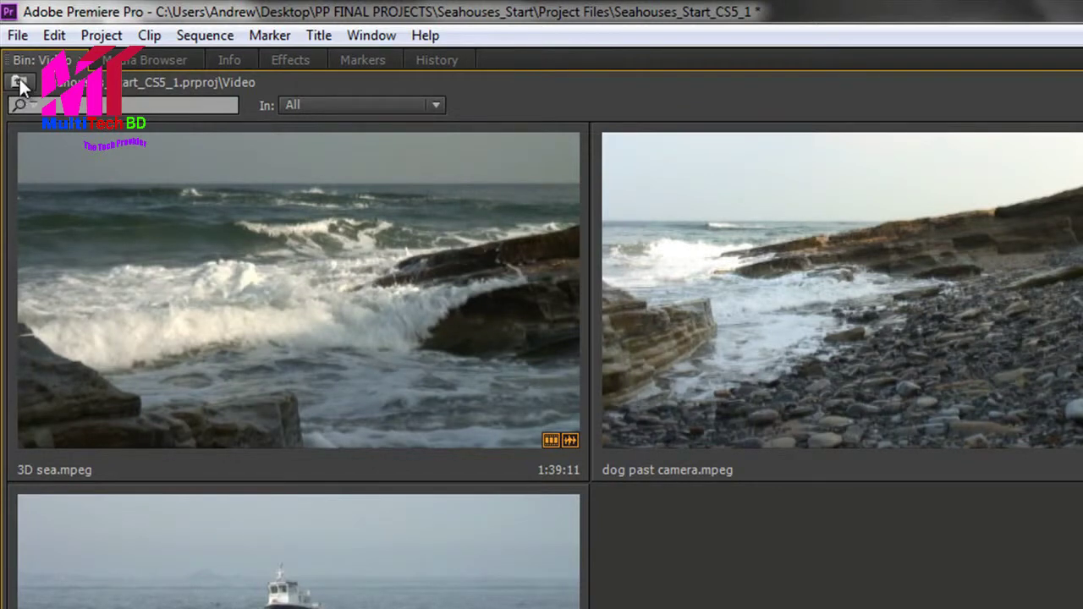
left_click(19, 81)
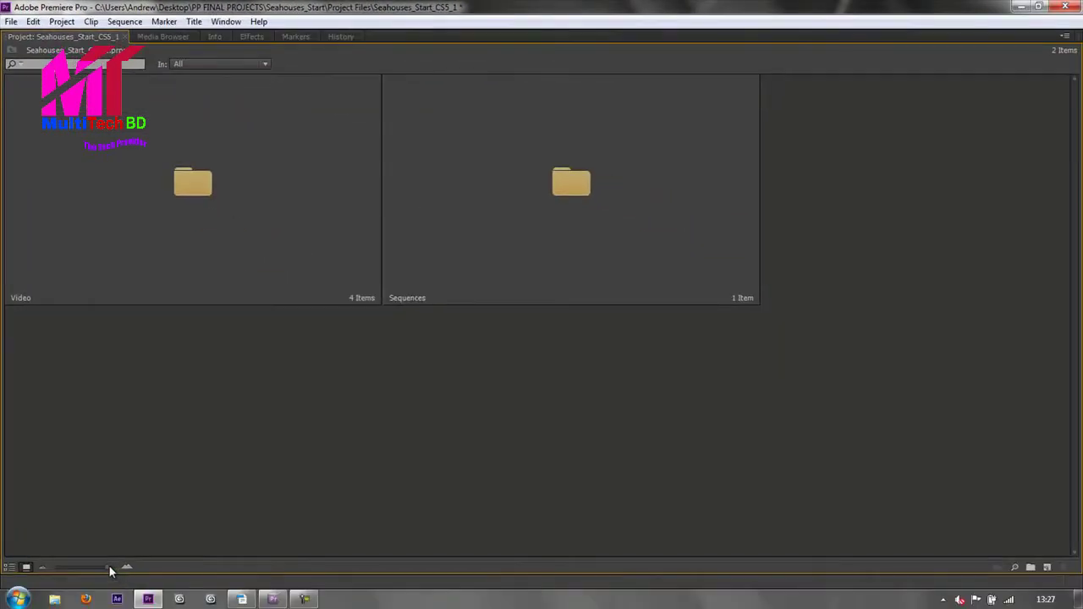
Drag the zoom slider left to make the Video and Sequences bin icons smaller.
left_click_drag(110, 571, 75, 570)
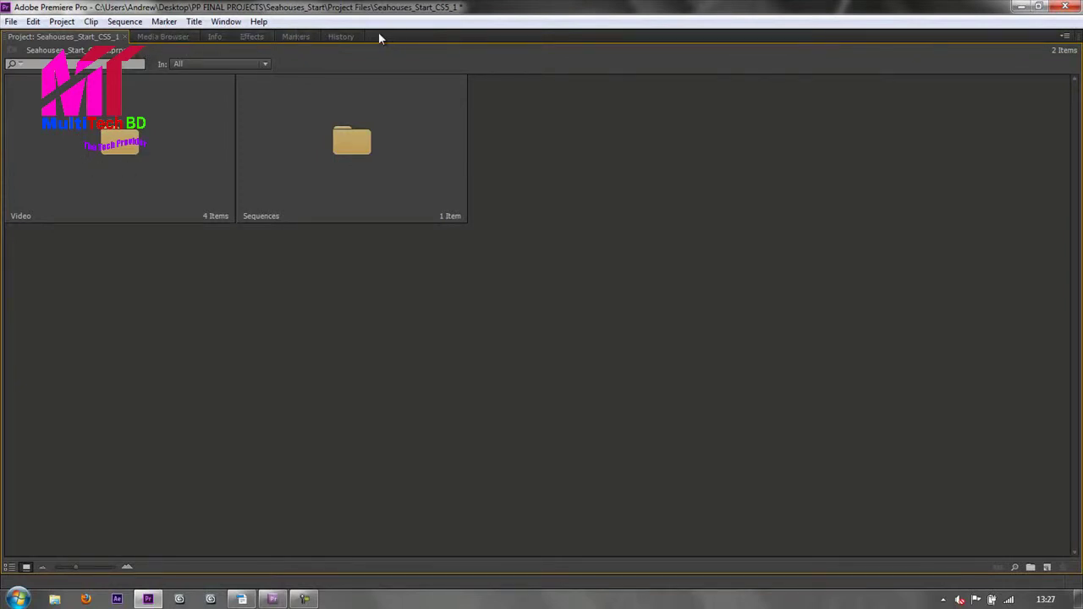
double_click(127, 148)
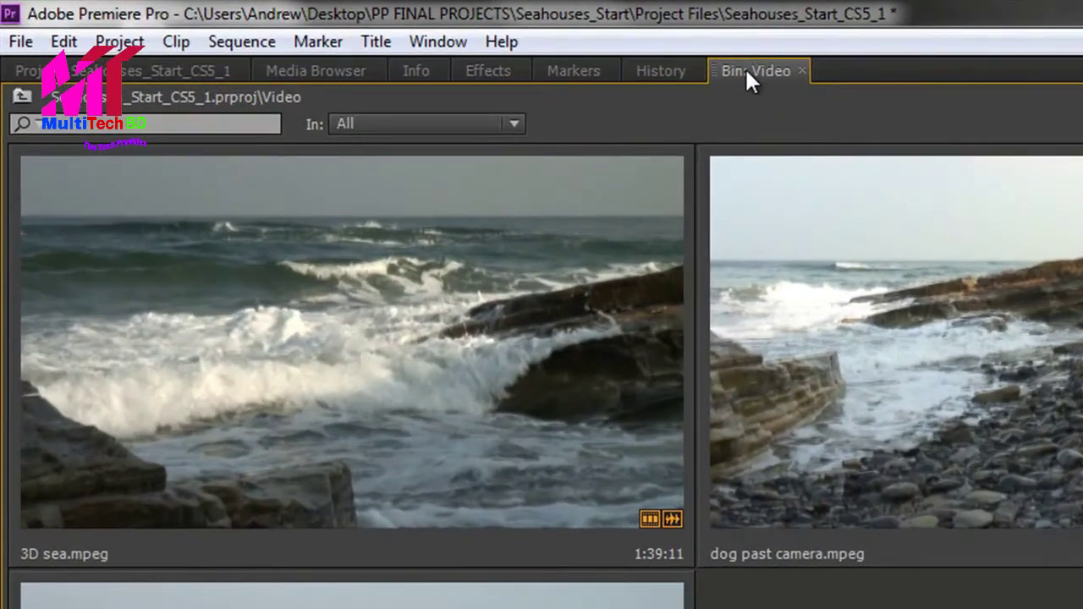
left_click_drag(746, 73, 343, 74)
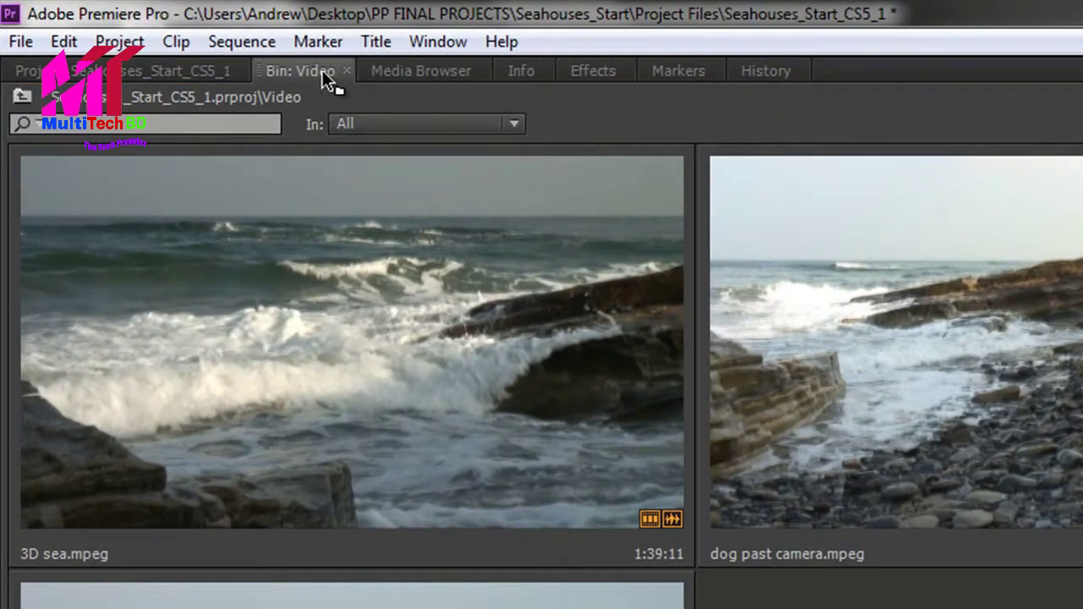
left_click(135, 71)
left_click(266, 69)
left_click(211, 72)
left_click(310, 70)
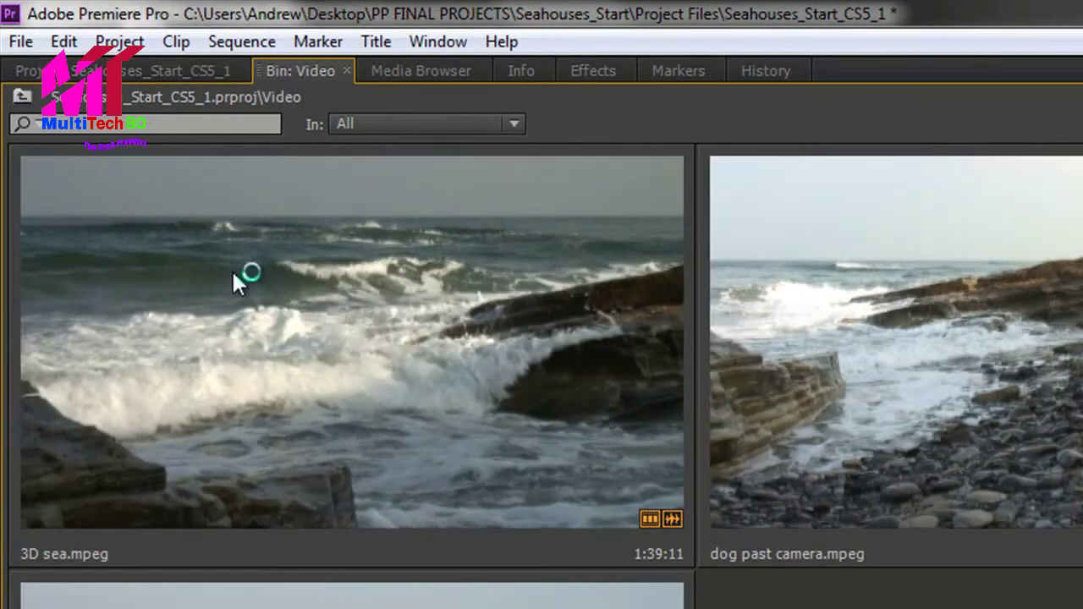
left_click(345, 70)
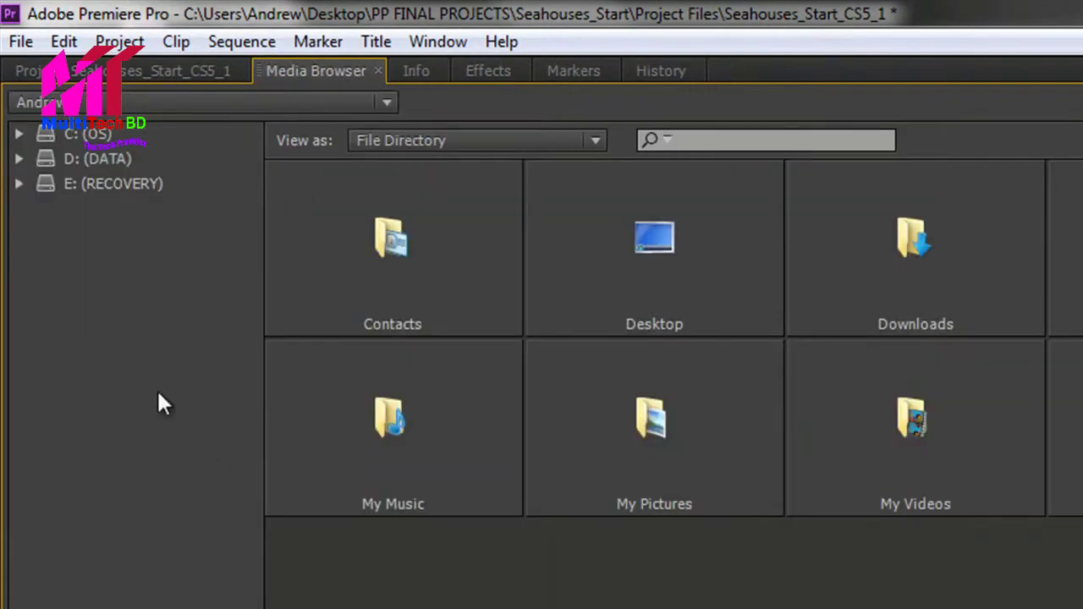
left_click(168, 78)
double_click(201, 292)
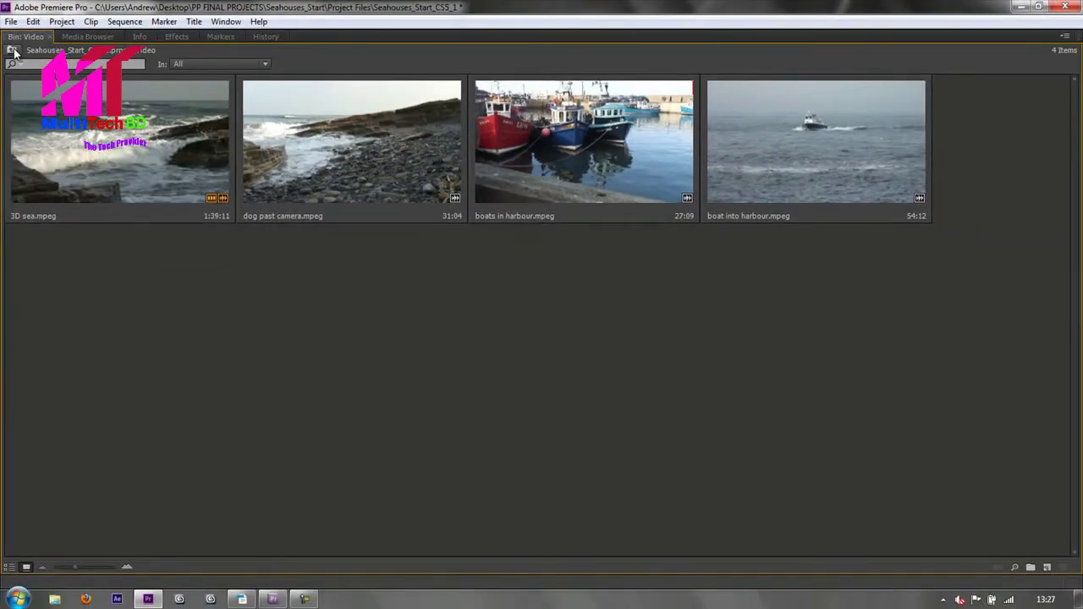
left_click(22, 96)
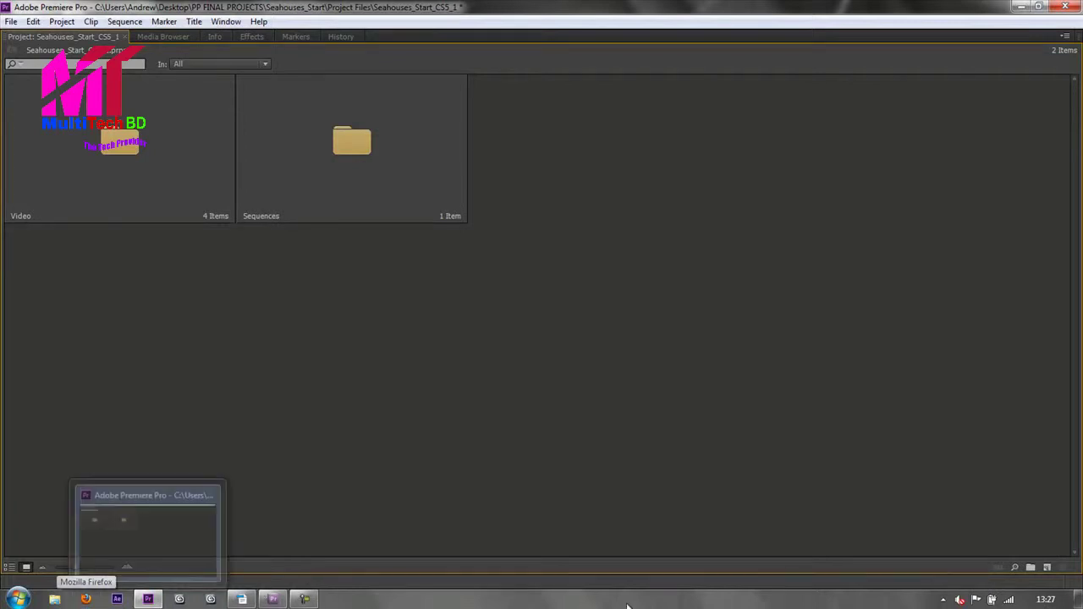
Create a new bin named Pics and open it.
left_click(1030, 566)
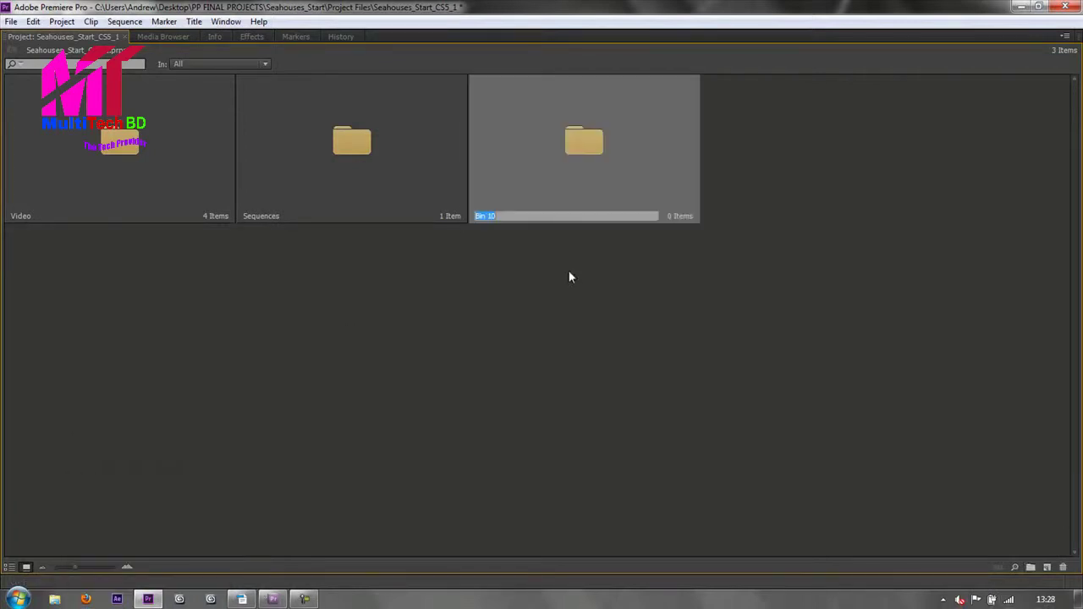
type("Pics")
key("Tab")
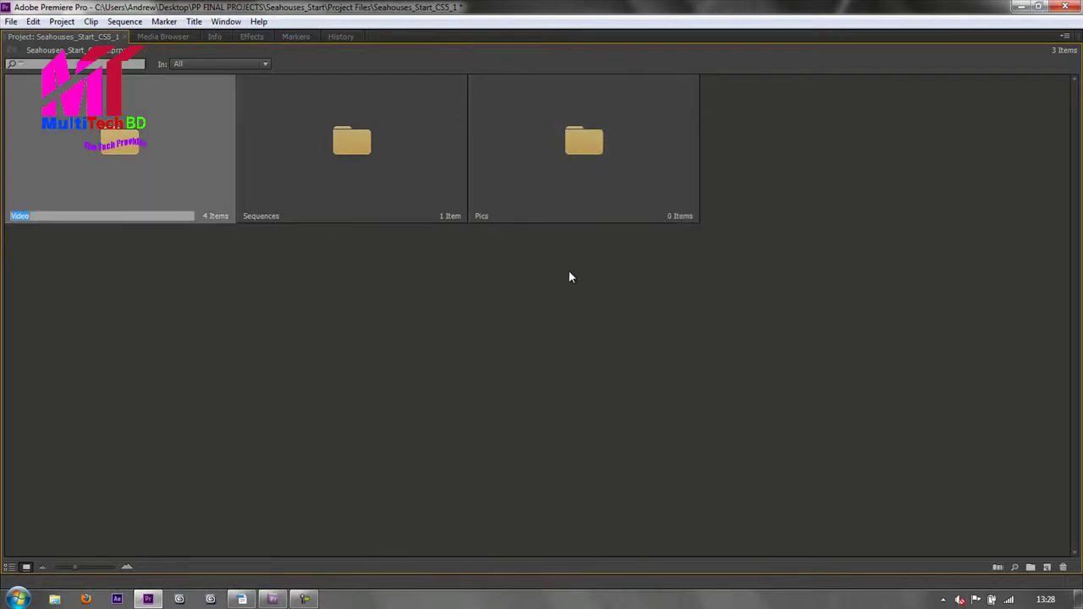
double_click(578, 149)
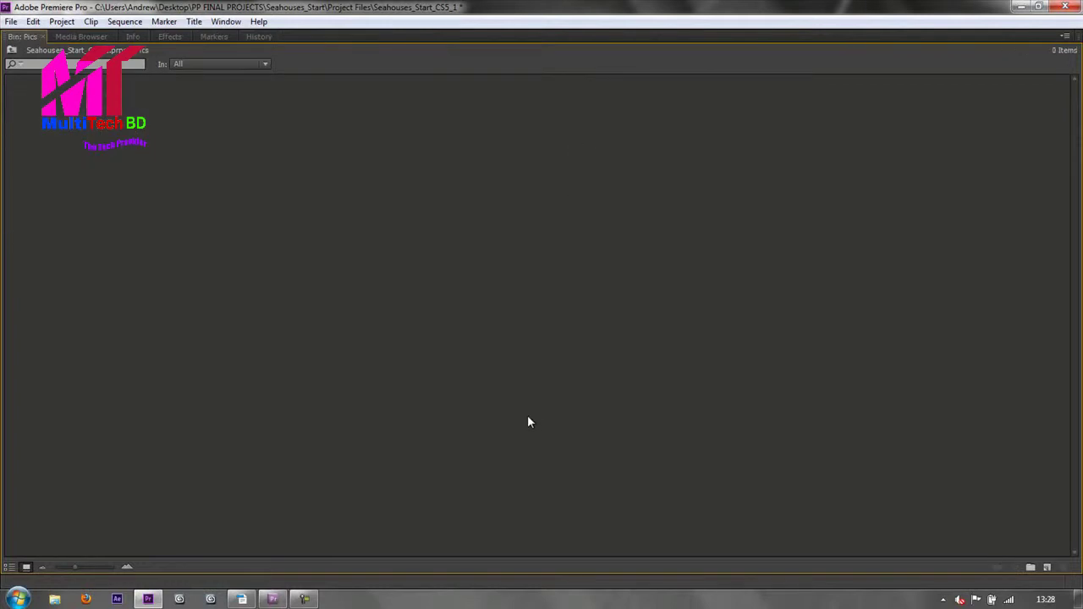
Import Bamburgh Castle, Dunstanburgh Castle, Lindisfarne, Seabird and Seals pictures into the Pics bin.
double_click(273, 221)
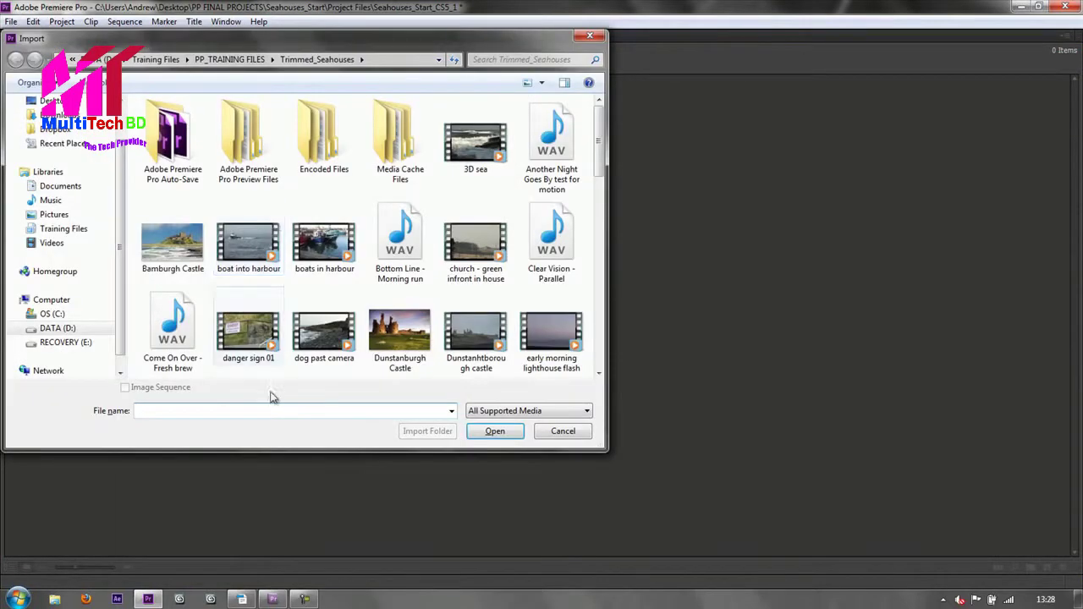
left_click(169, 254)
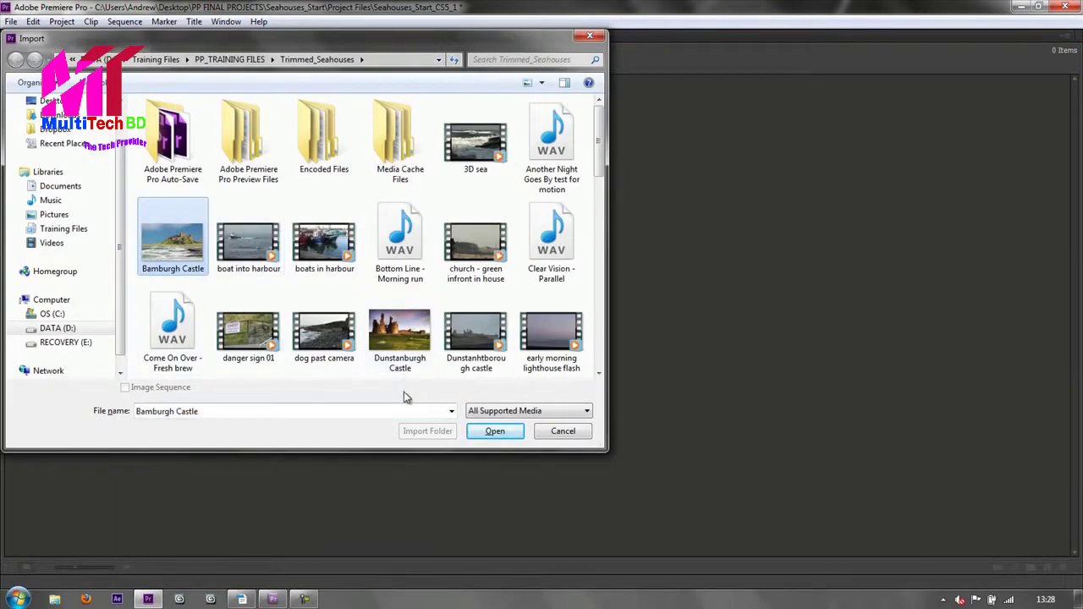
left_click(398, 331, "ctrl")
left_click_drag(602, 161, 597, 240)
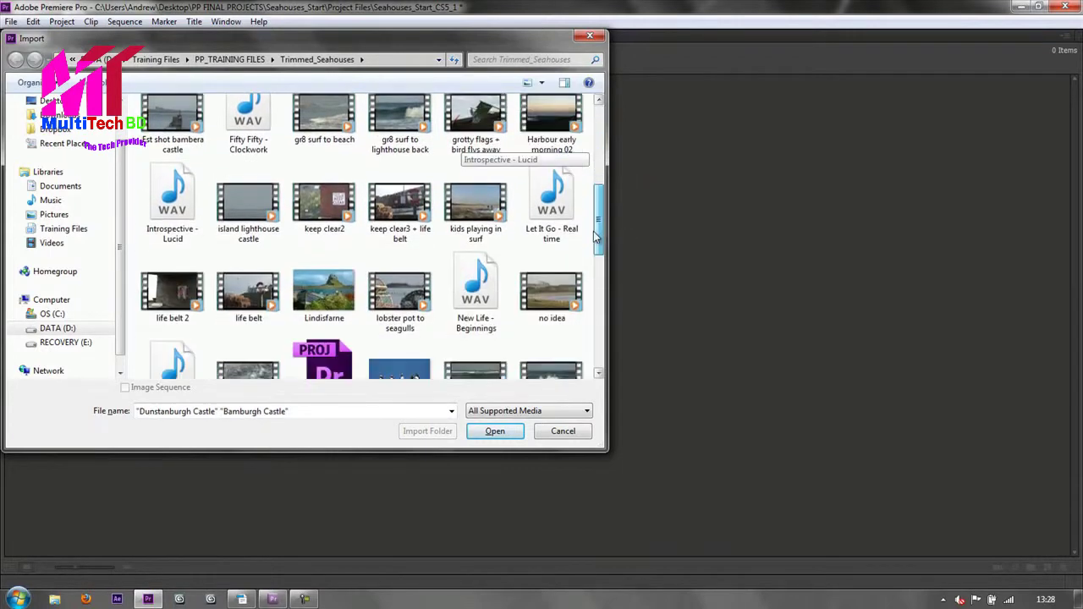
left_click(324, 292, "ctrl")
scroll(522, 291, "down", 5)
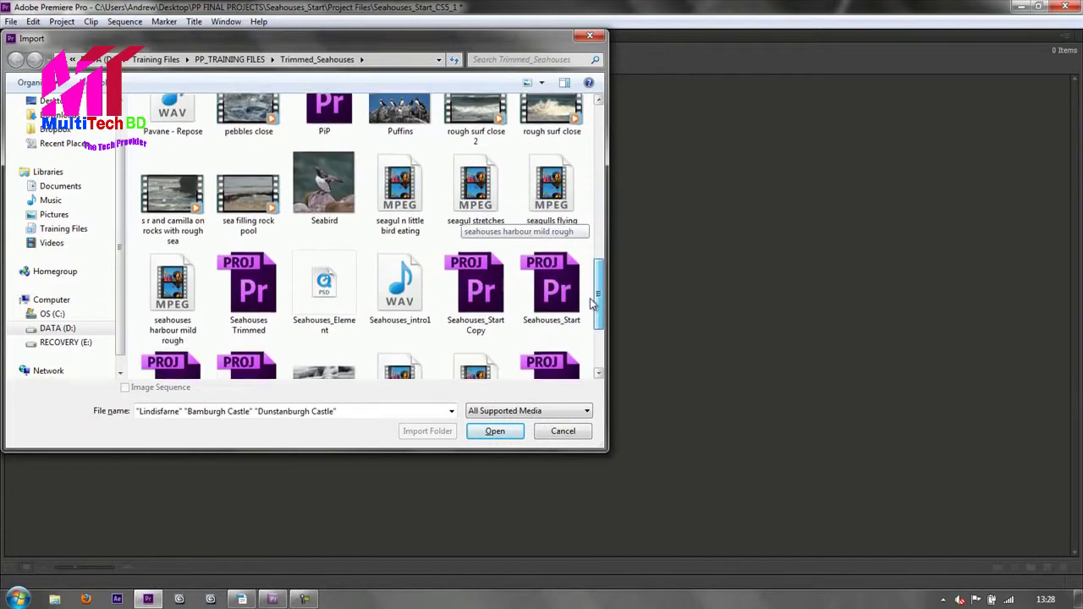
left_click(324, 150, "ctrl")
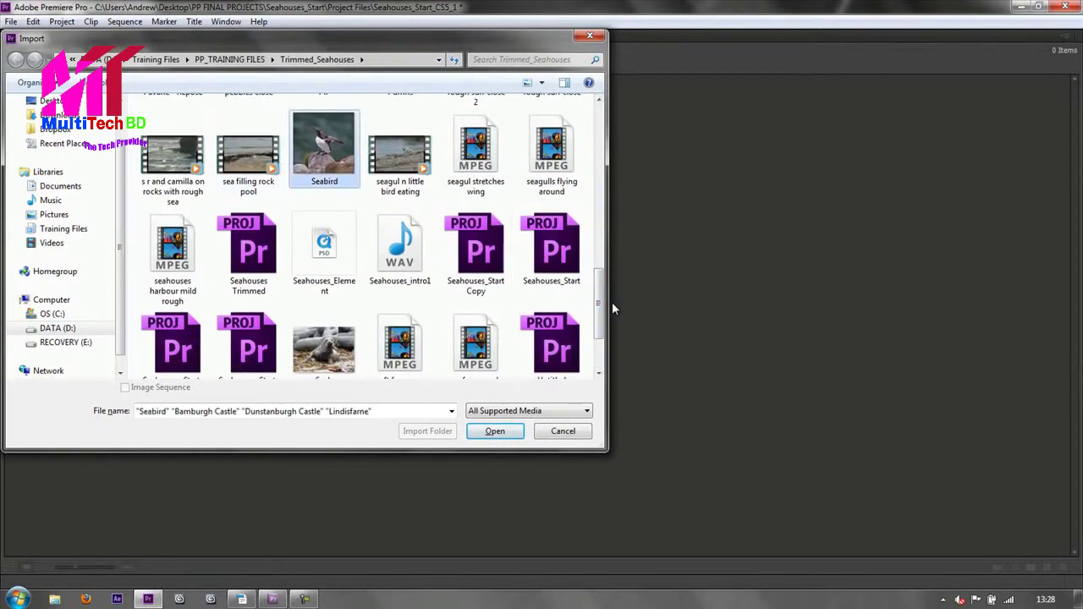
left_click(320, 362, "ctrl")
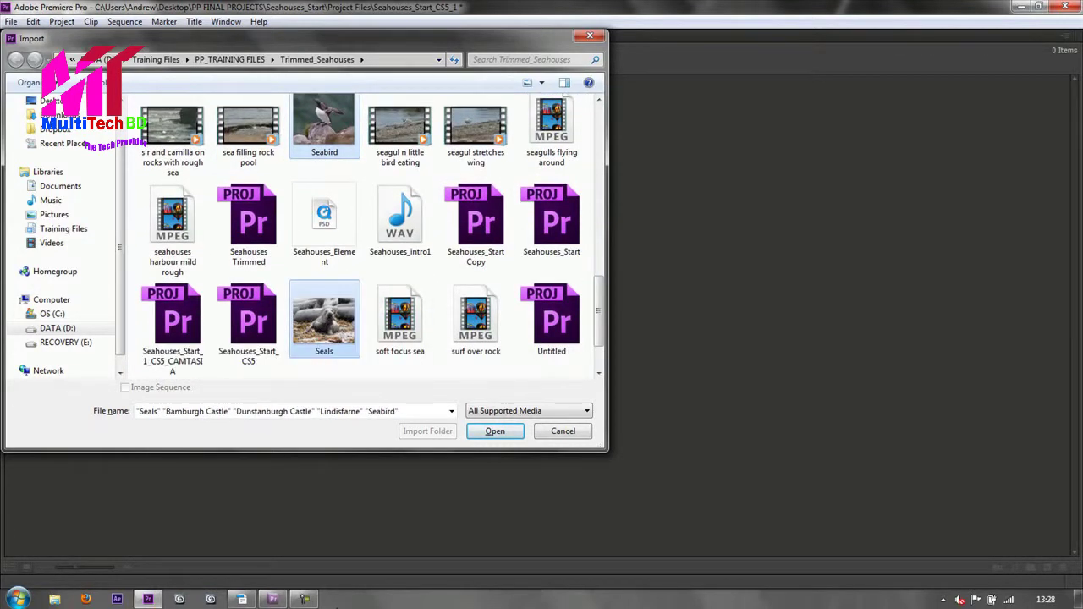
left_click(497, 431)
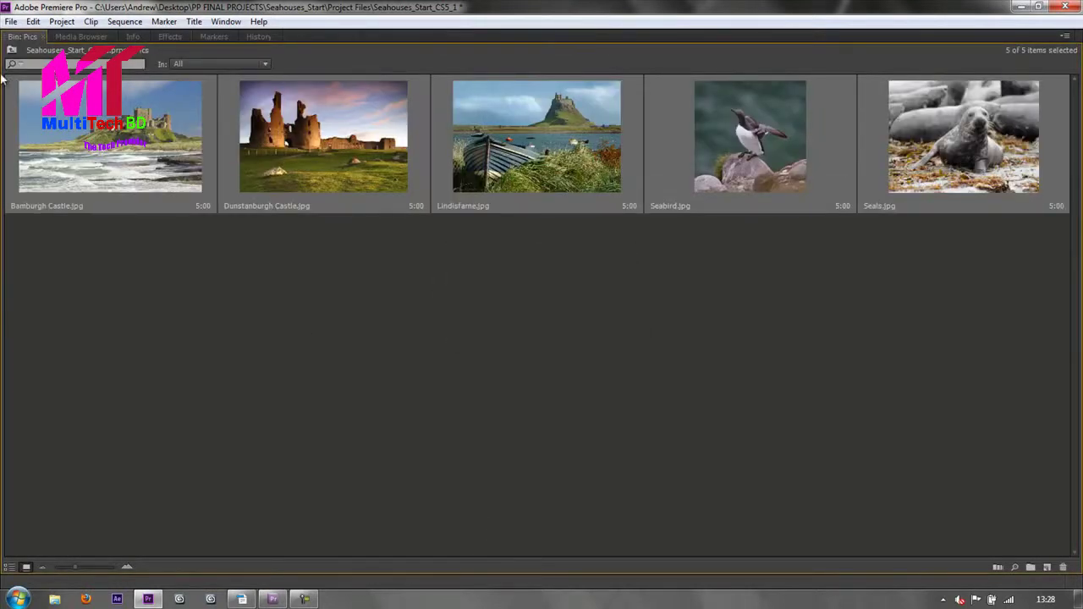
Back at the top level, create two empty bins named Audio and Titles.
left_click(12, 50)
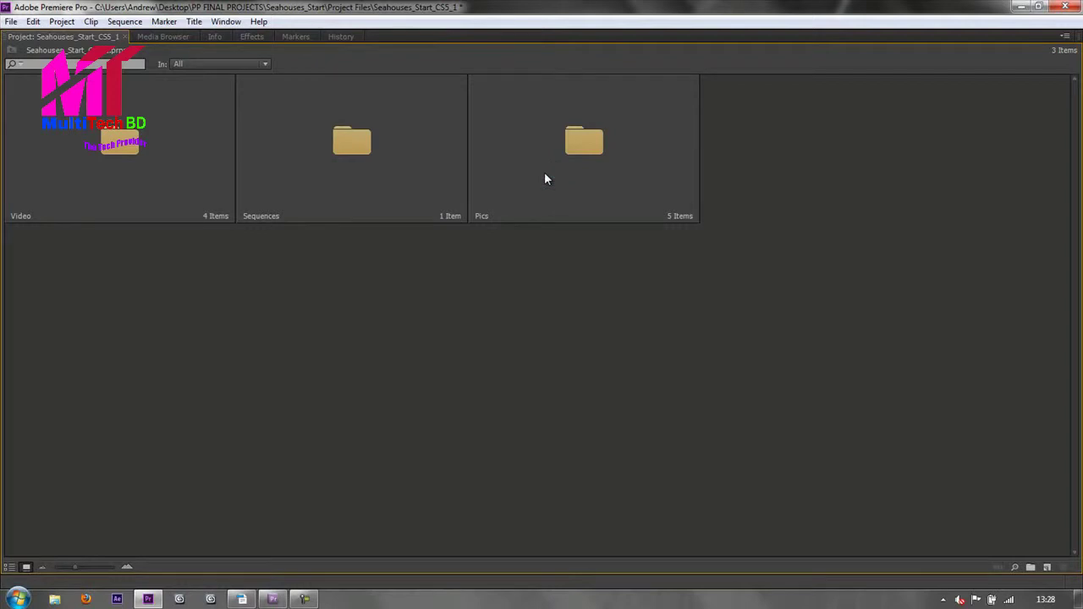
left_click(1031, 567)
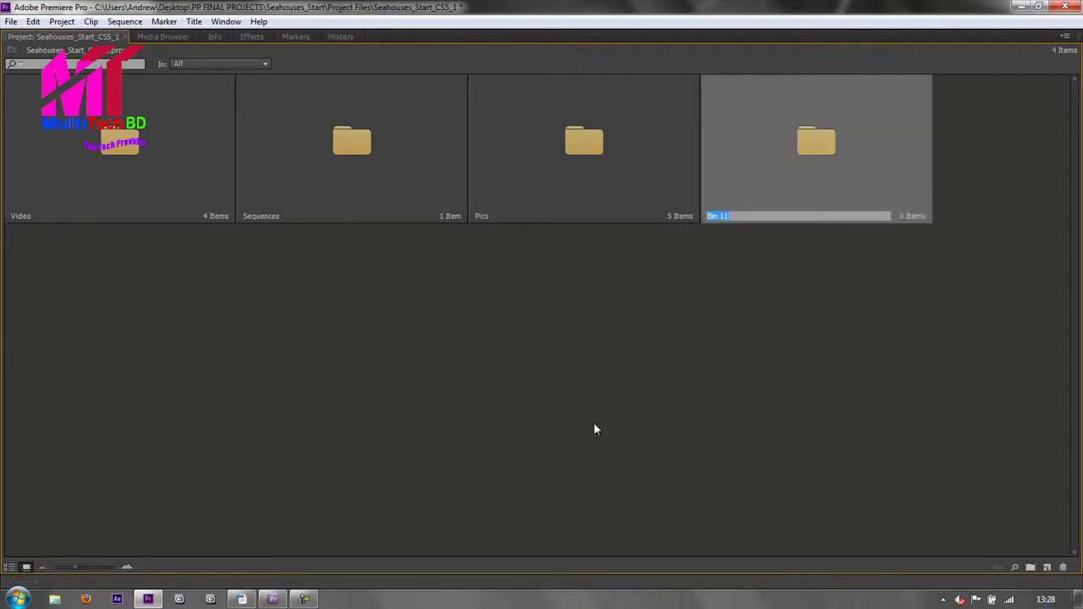
type("Audio")
key("Tab")
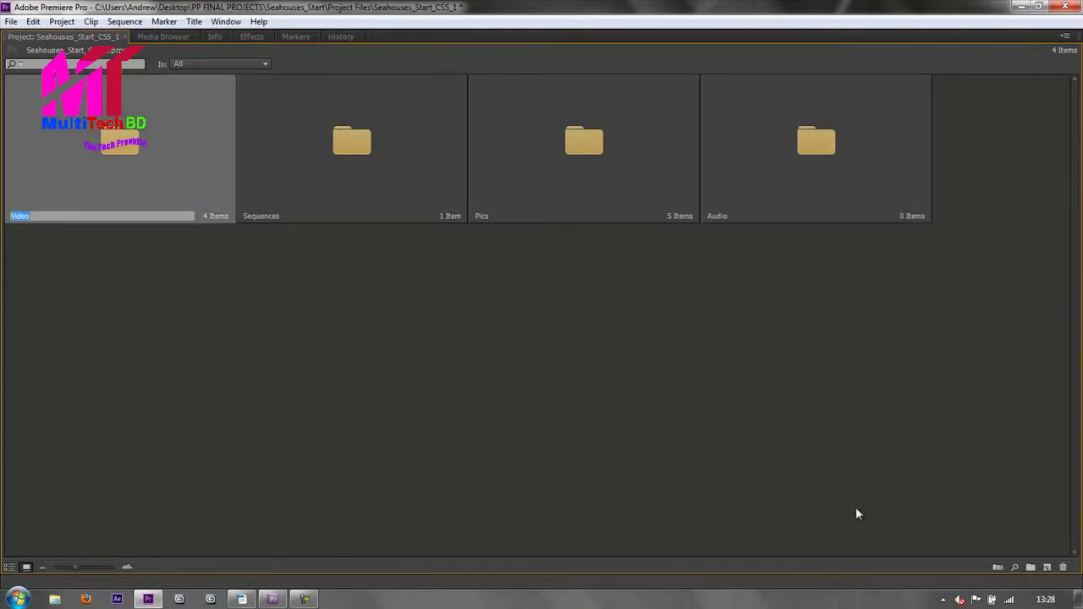
left_click(1031, 566)
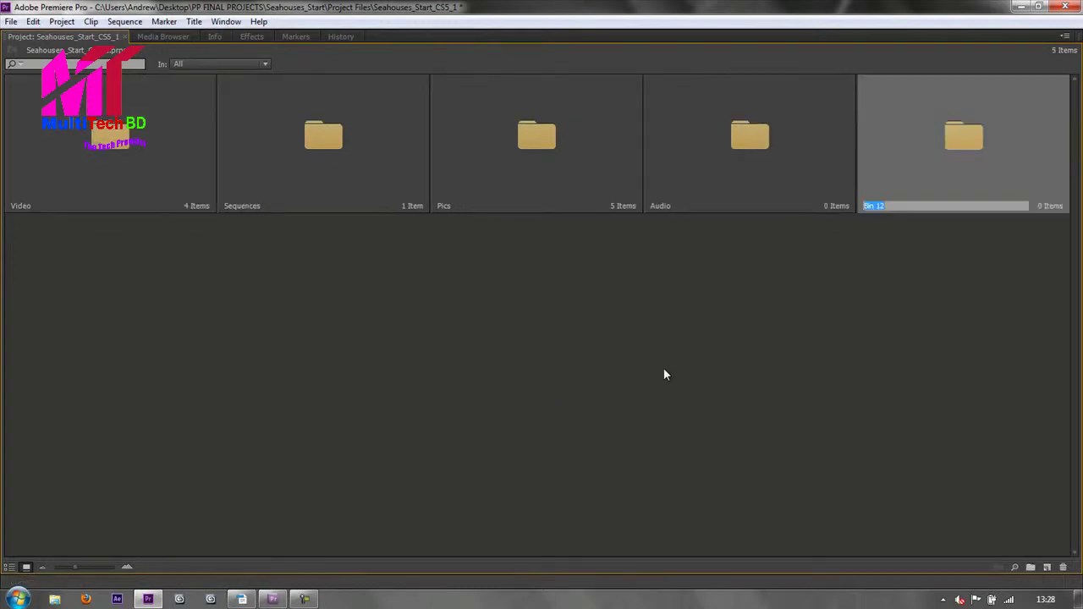
type("Titles")
key("Tab")
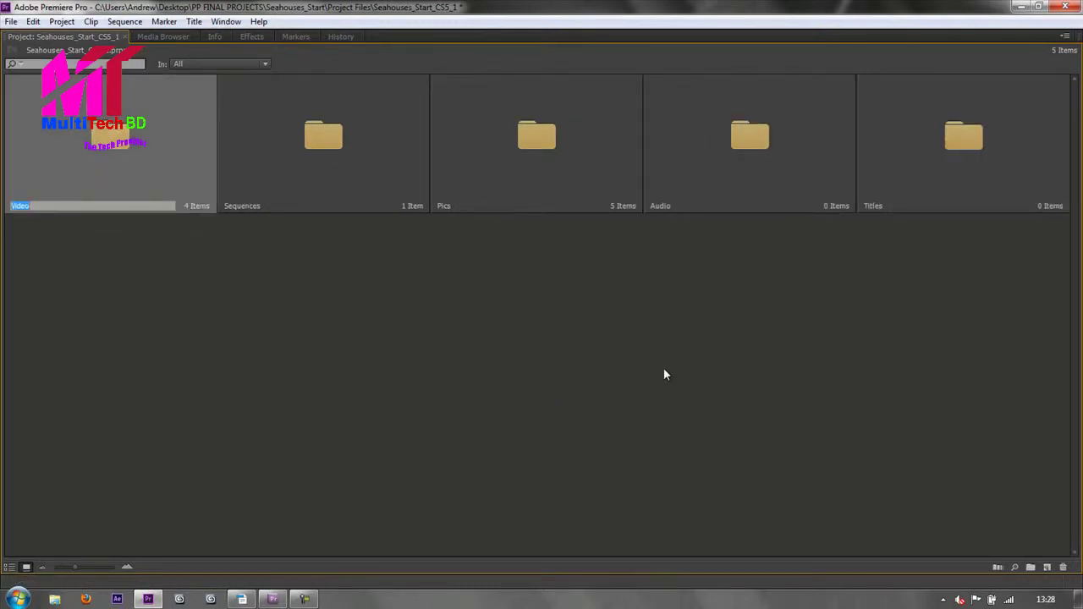
left_click(214, 288)
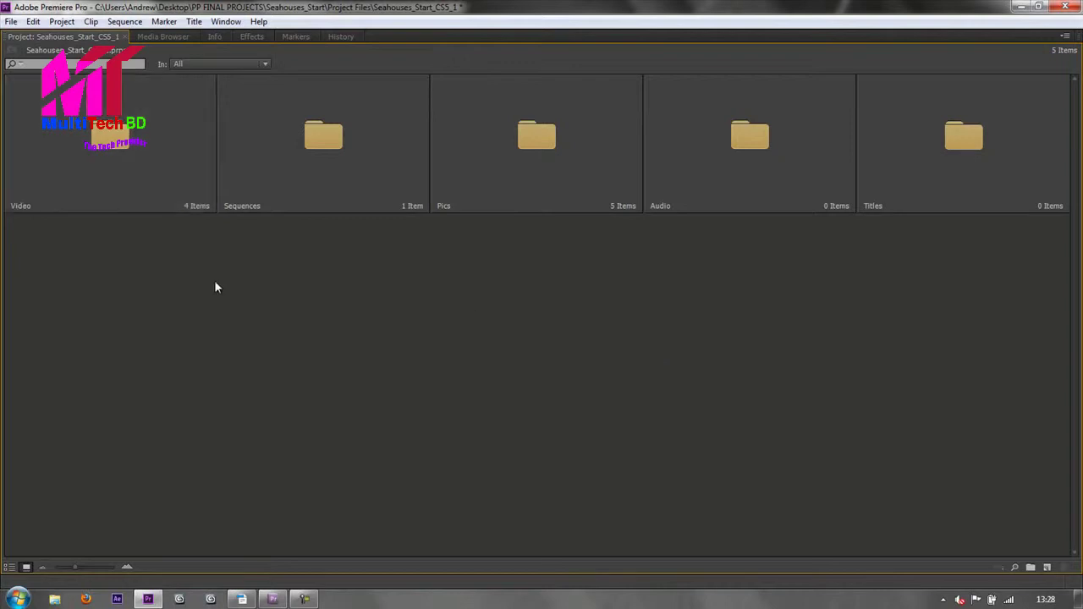
Inside the Titles bin, create a new bin named Lower Thirds.
double_click(966, 138, "ctrl")
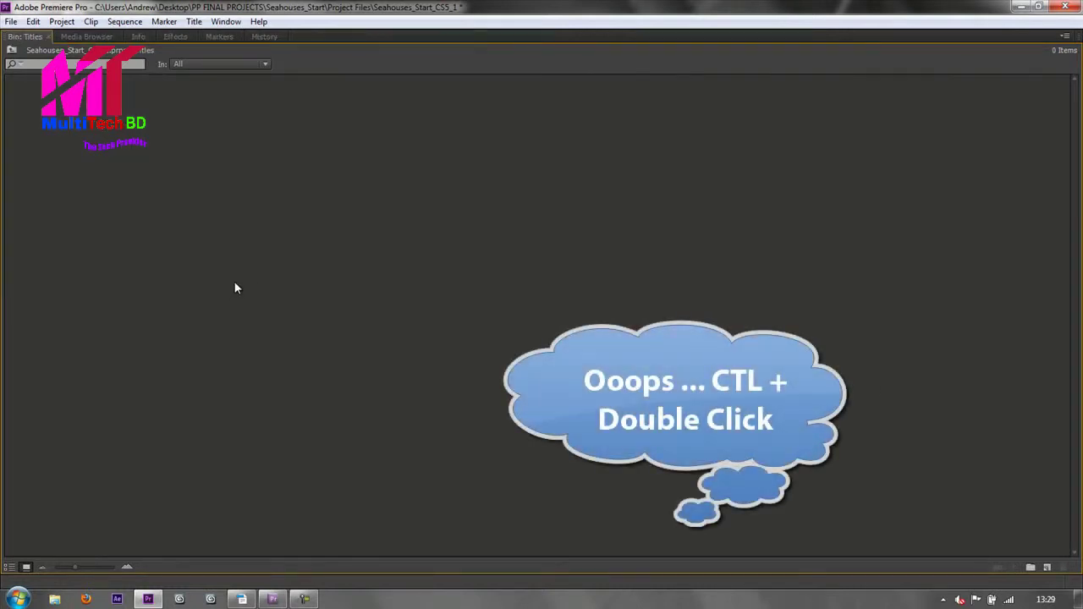
left_click(1031, 567)
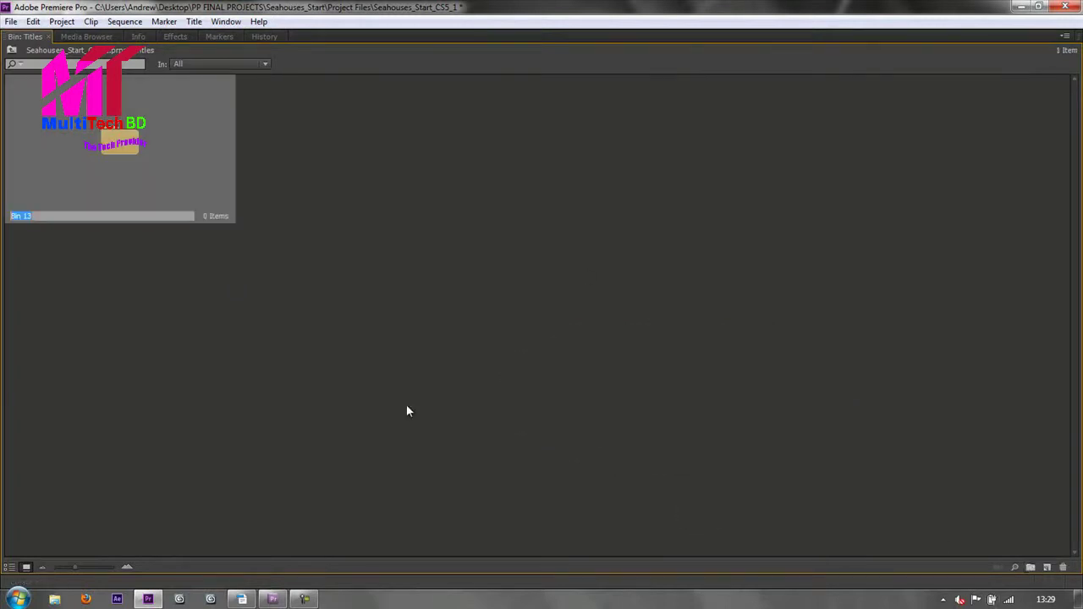
type("Lower Thirds")
key("Return")
left_click(128, 162)
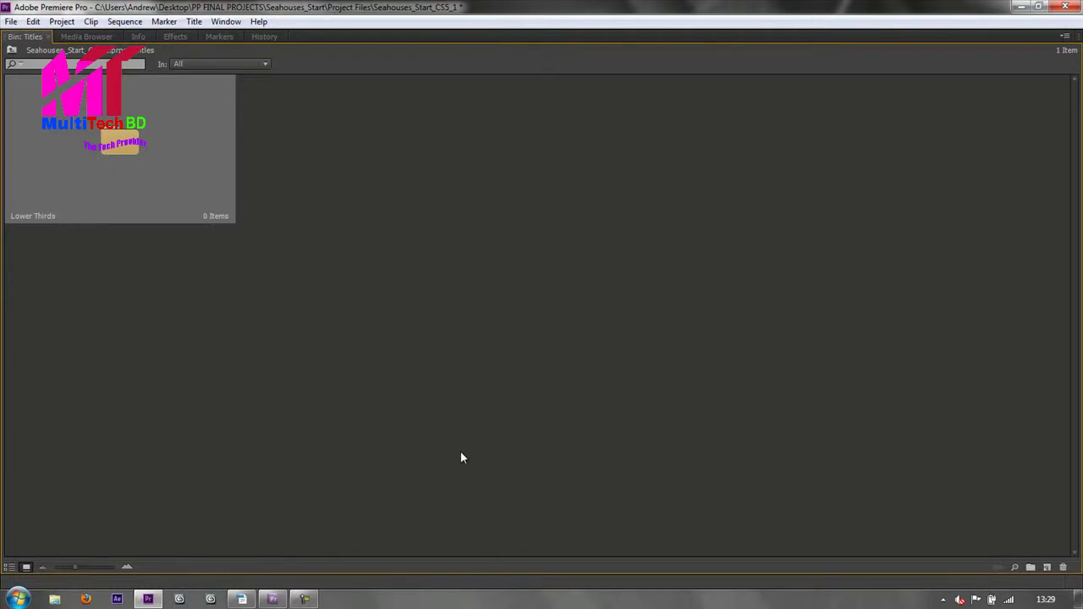
Add a second Titles sub-bin named Credits, then go up to the top-level bins.
left_click(1031, 570)
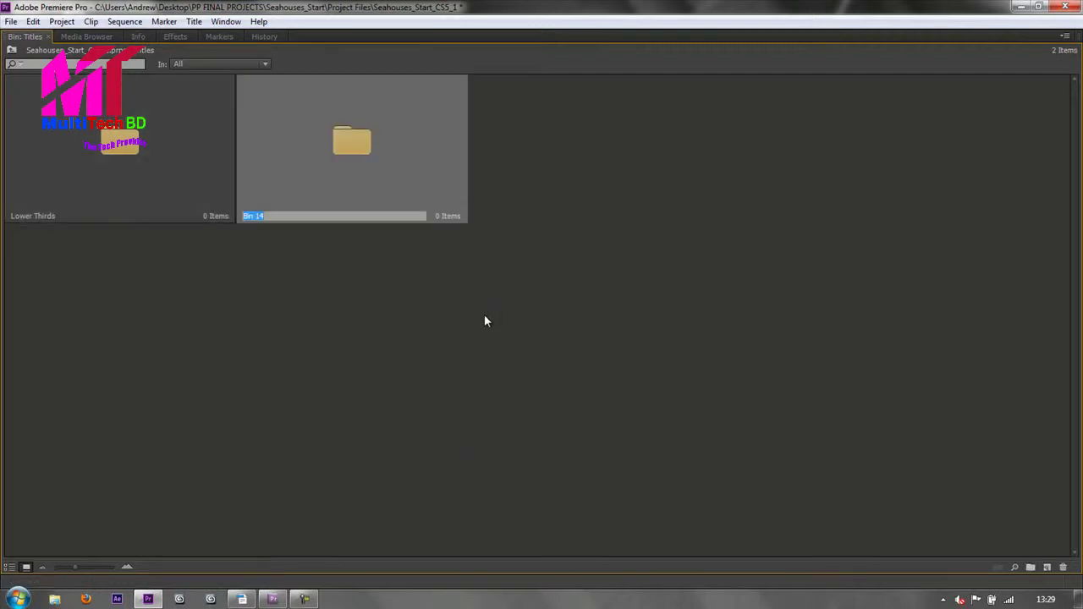
type("Credits")
key("Tab")
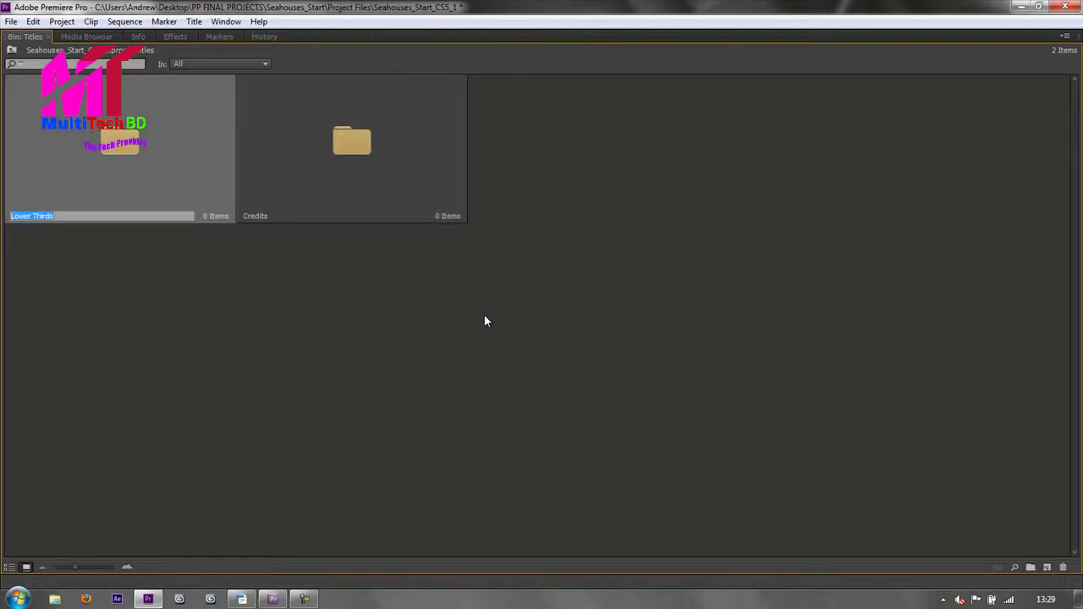
left_click(14, 51)
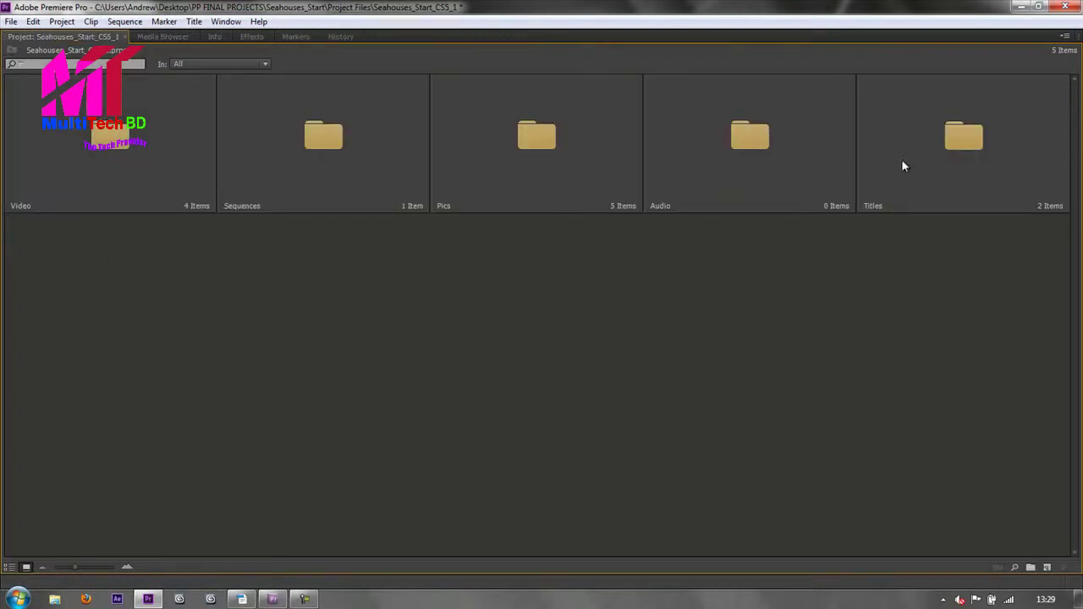
Check the Titles and Lower Thirds bins, then return to the project root.
double_click(960, 134)
double_click(91, 151)
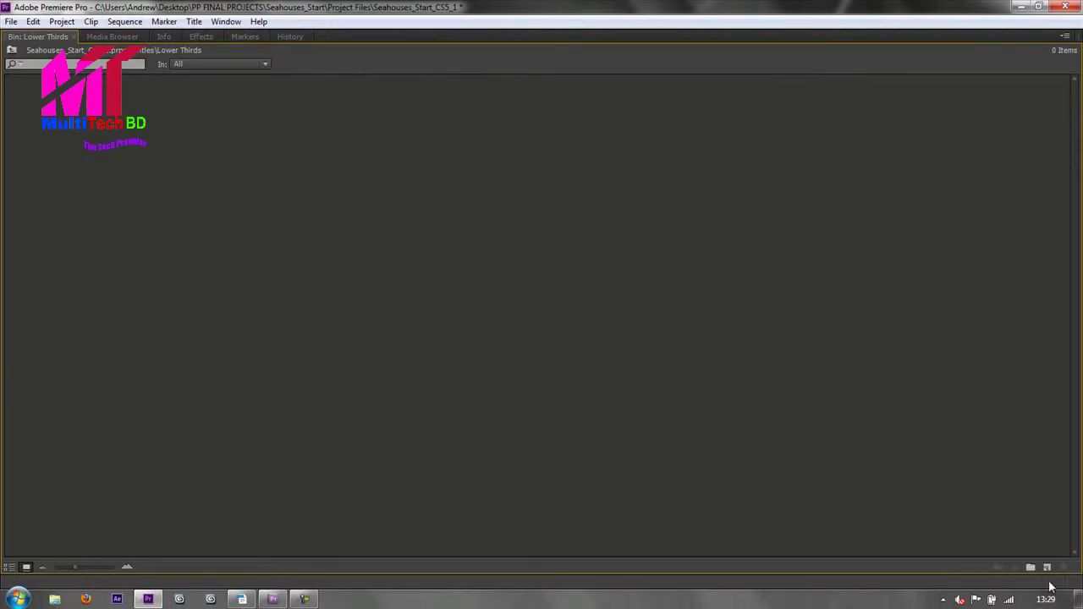
left_click(12, 53)
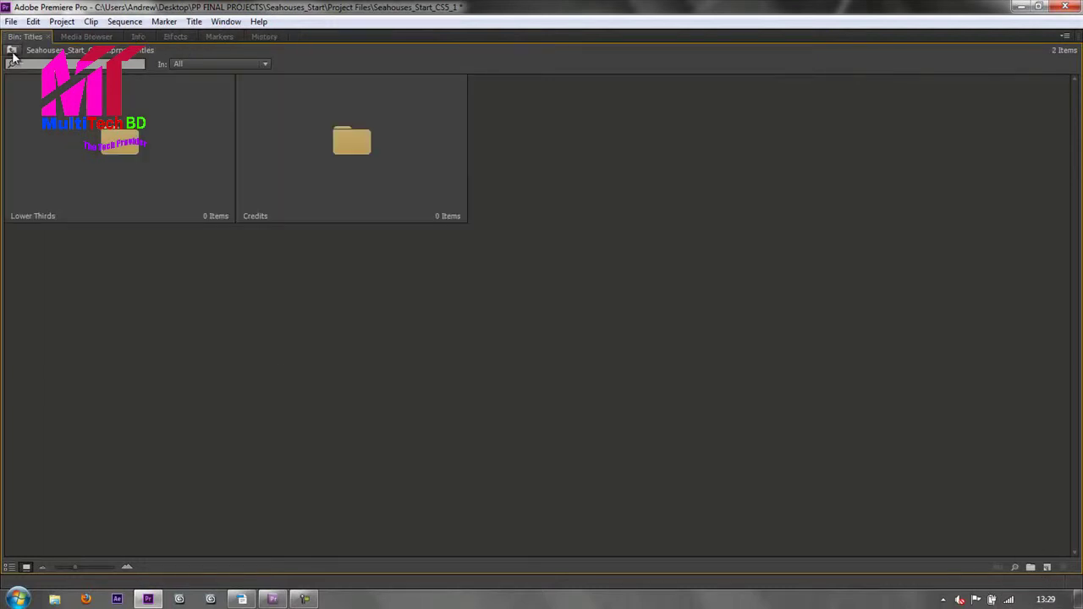
left_click(12, 52)
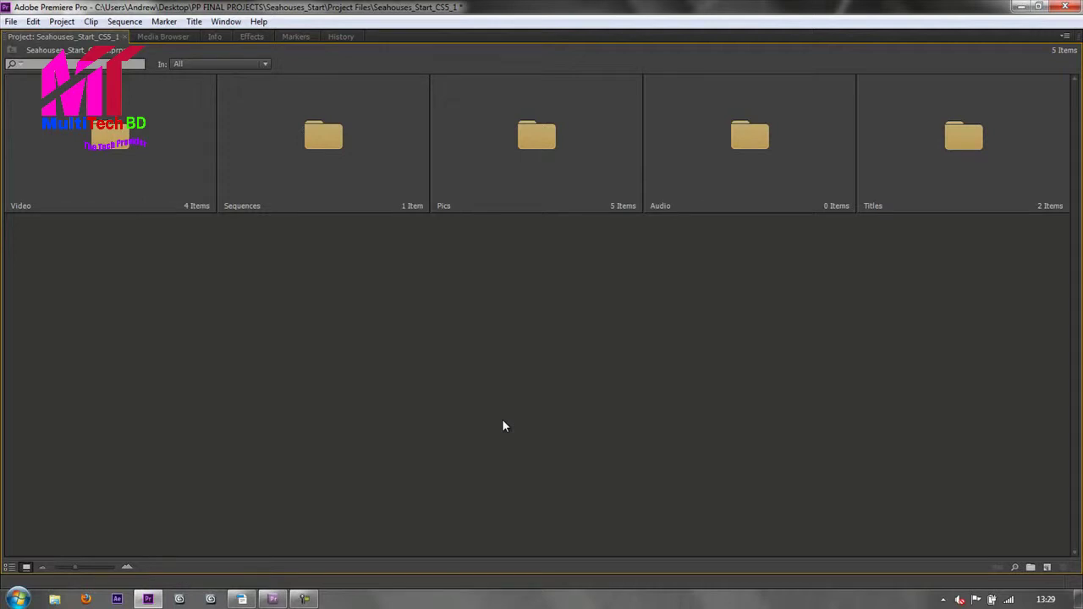
Restore the full editing workspace with ` and switch the bins between List and Icon views.
key("grave")
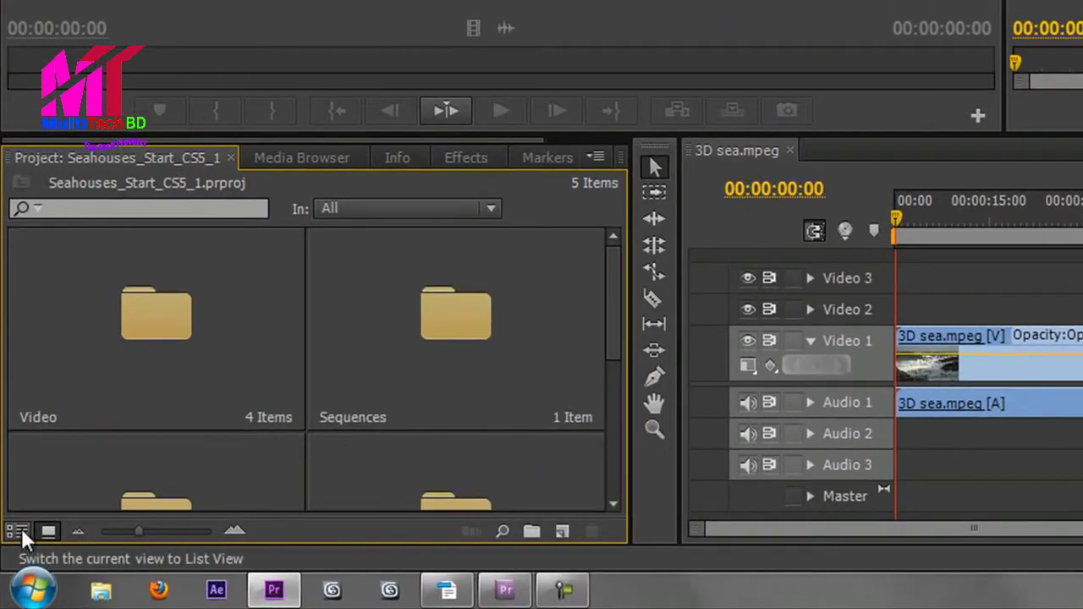
left_click(26, 567)
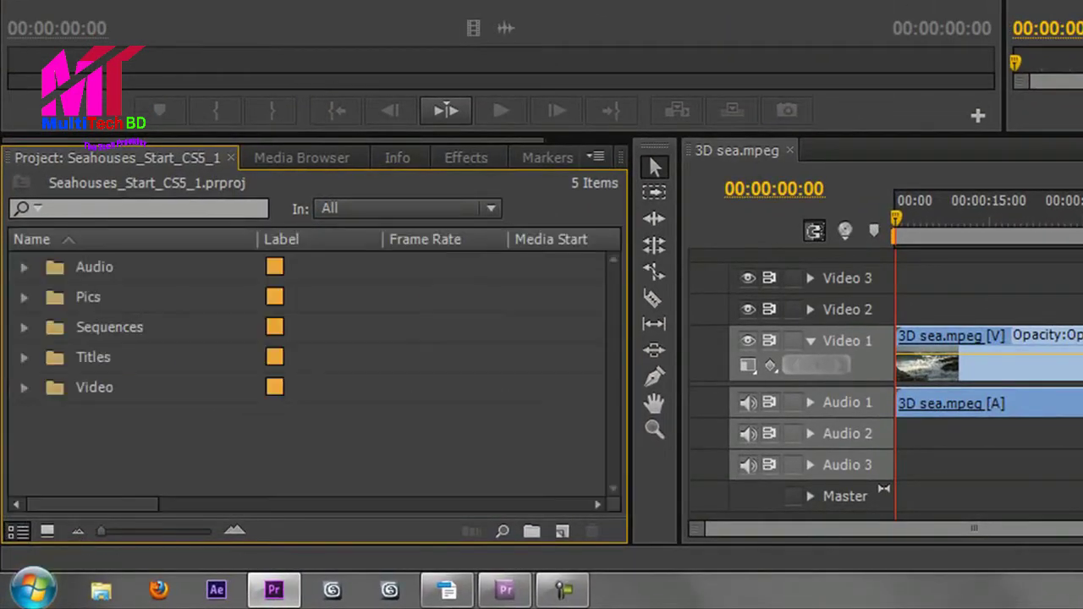
left_click(49, 531)
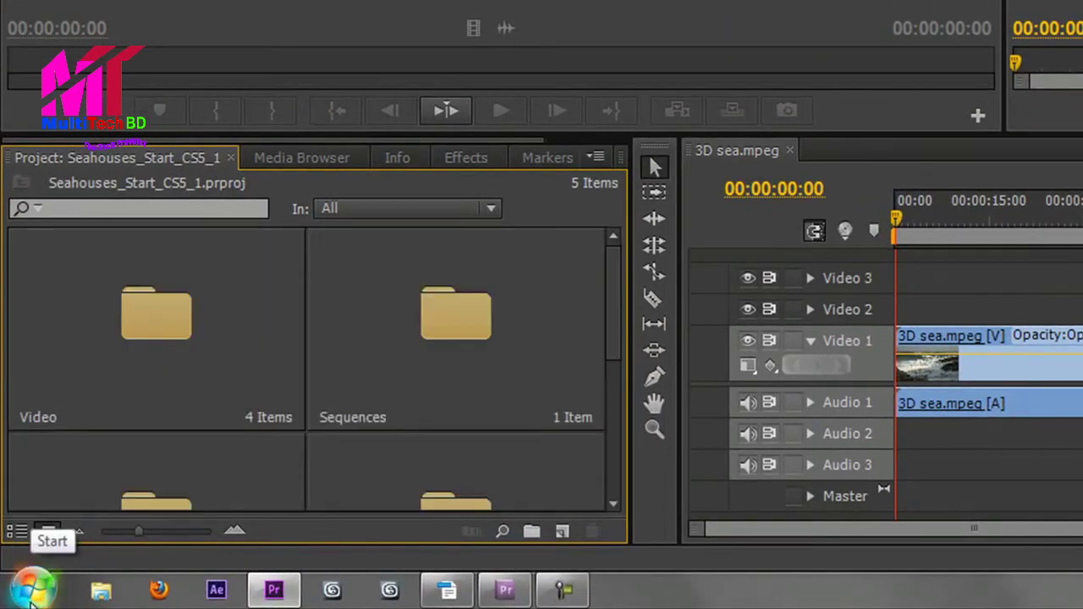
left_click(17, 531)
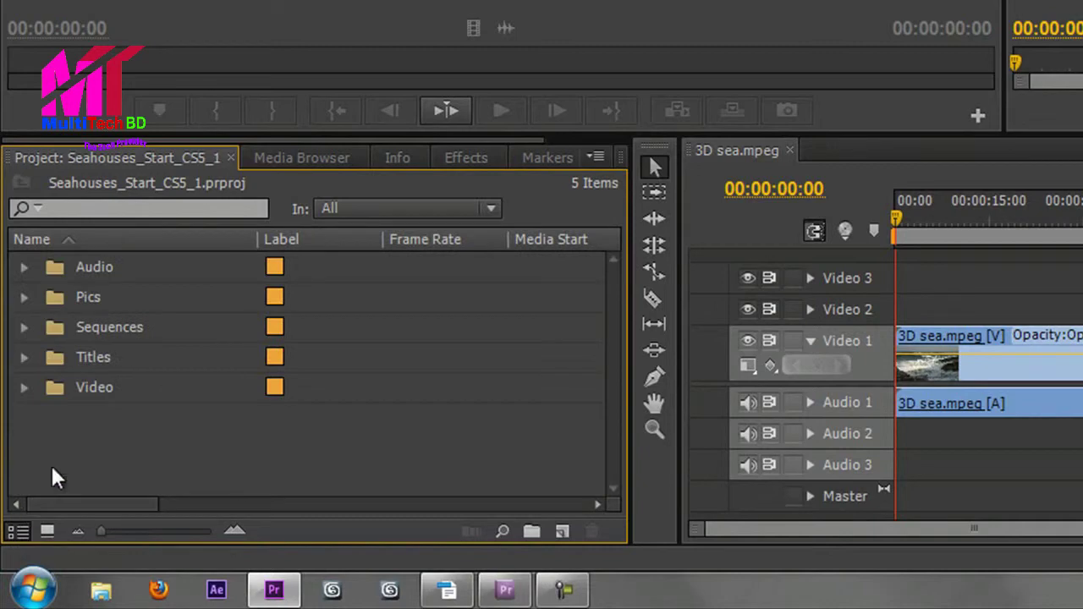
Expand and collapse the Pics, Audio and Video bins, then open Video in its own window.
left_click(23, 297)
left_click(24, 267)
left_click(24, 266)
left_click(25, 296)
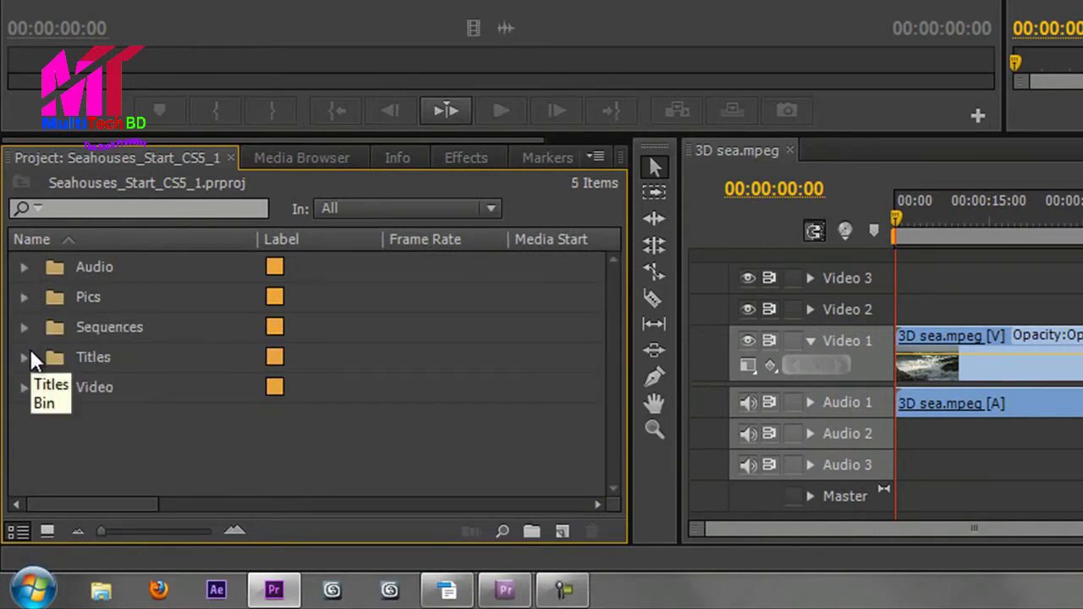
left_click(24, 387)
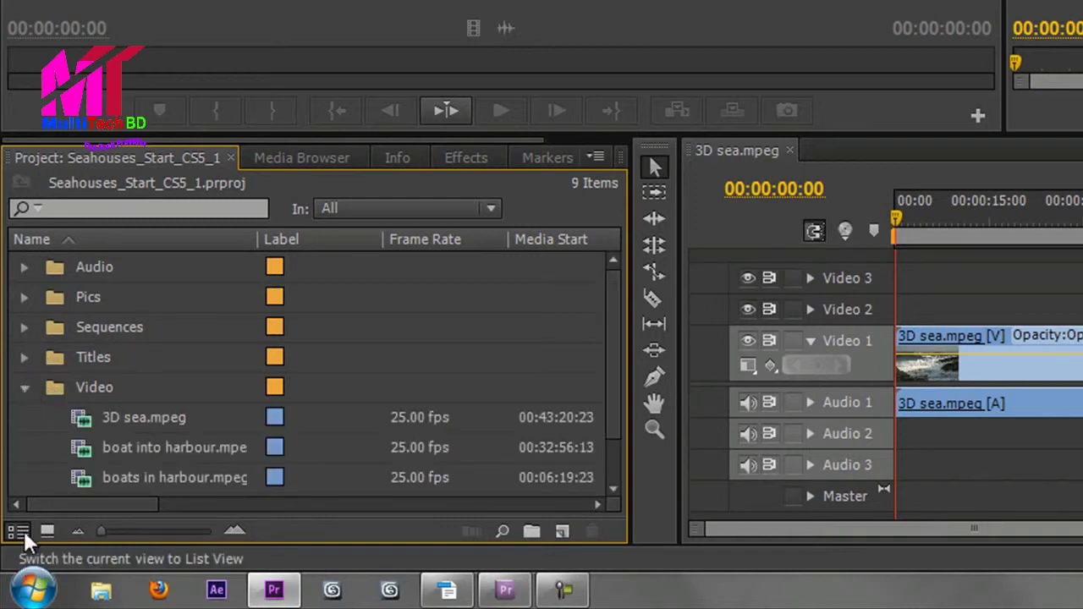
left_click(25, 386)
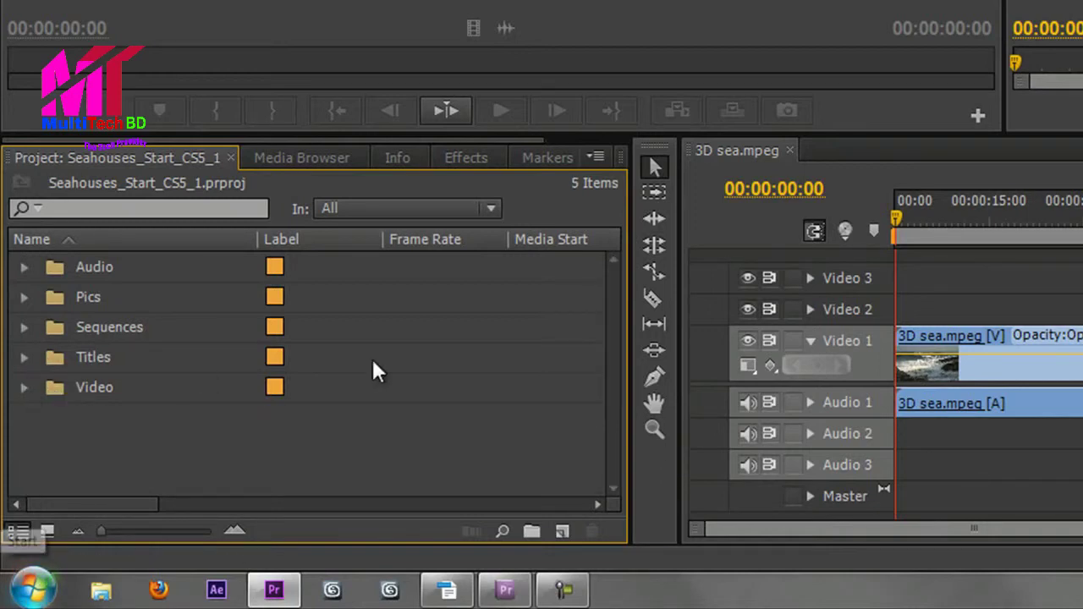
left_click(49, 531)
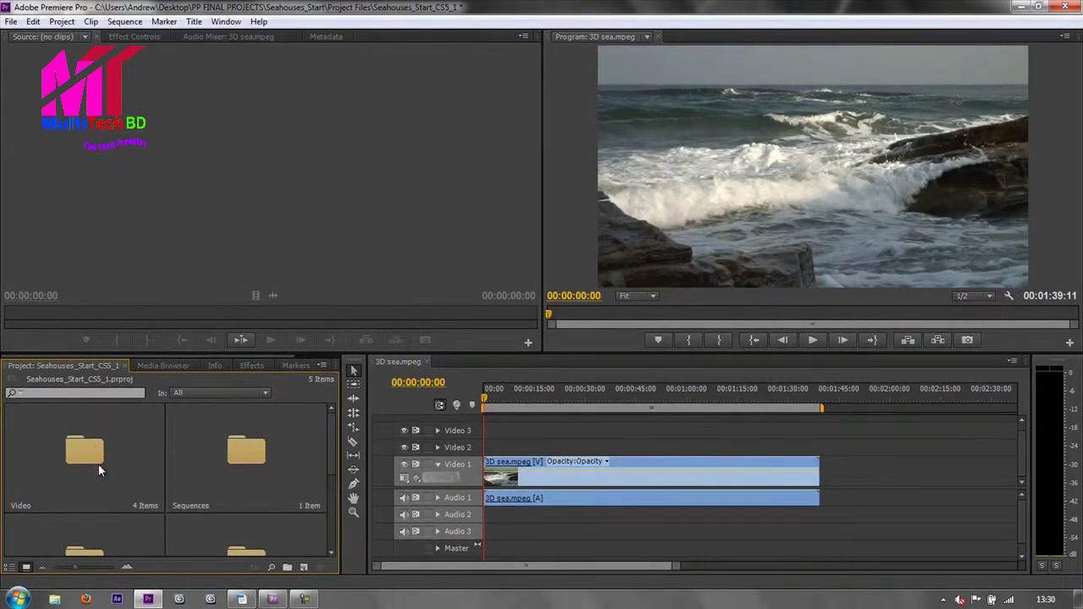
double_click(98, 464)
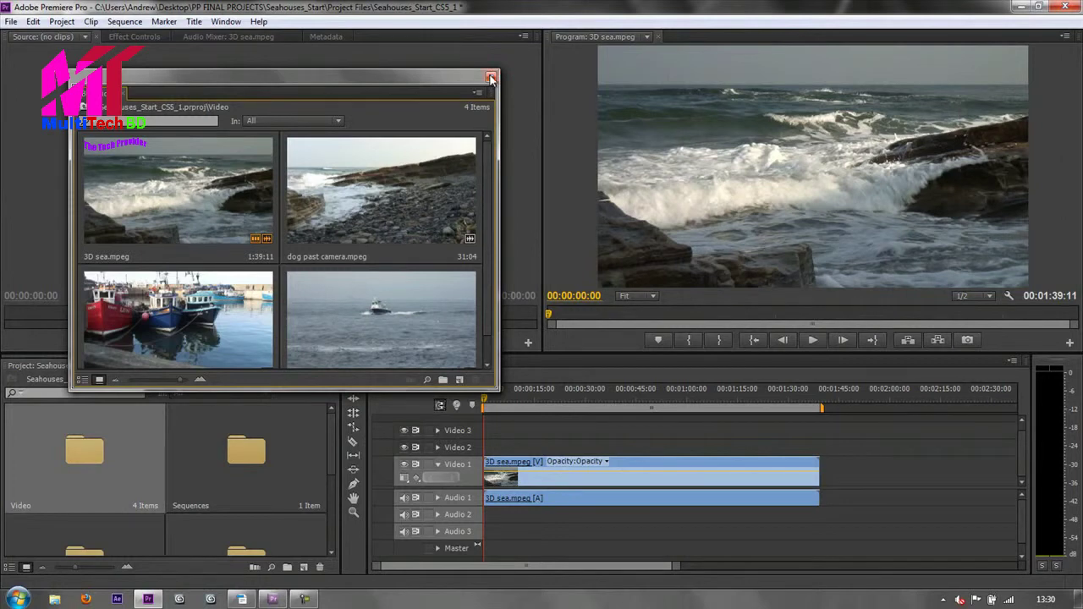
Dock the Video bin, enlarge the bin and timeline panels, and delete the 3D sea timeline clip.
left_click(490, 78)
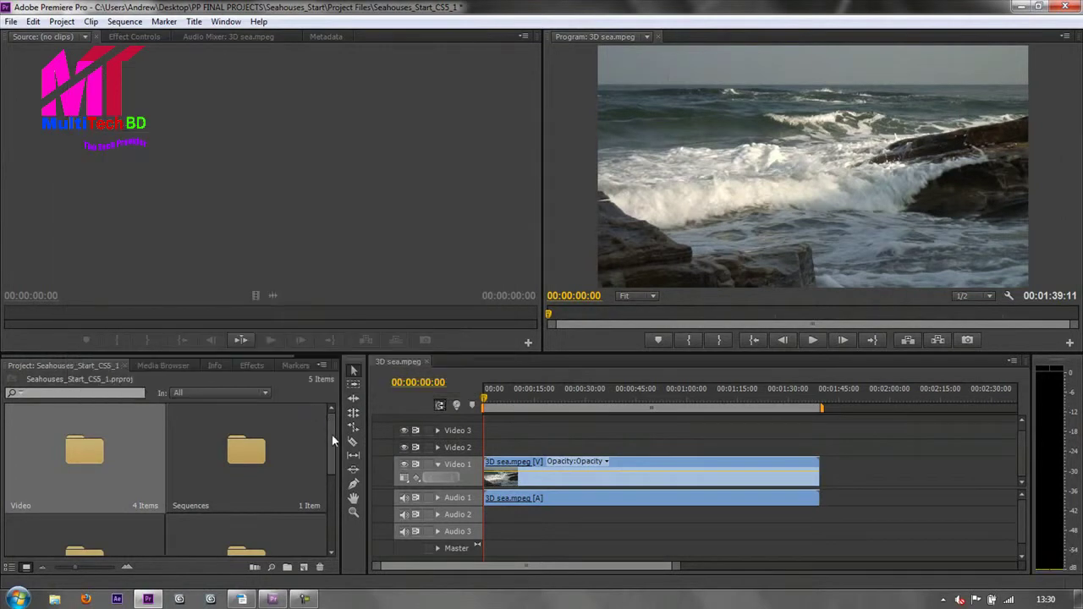
mouse_move(331, 434)
left_mouse_down()
mouse_move(331, 520)
mouse_move(333, 444)
left_mouse_up()
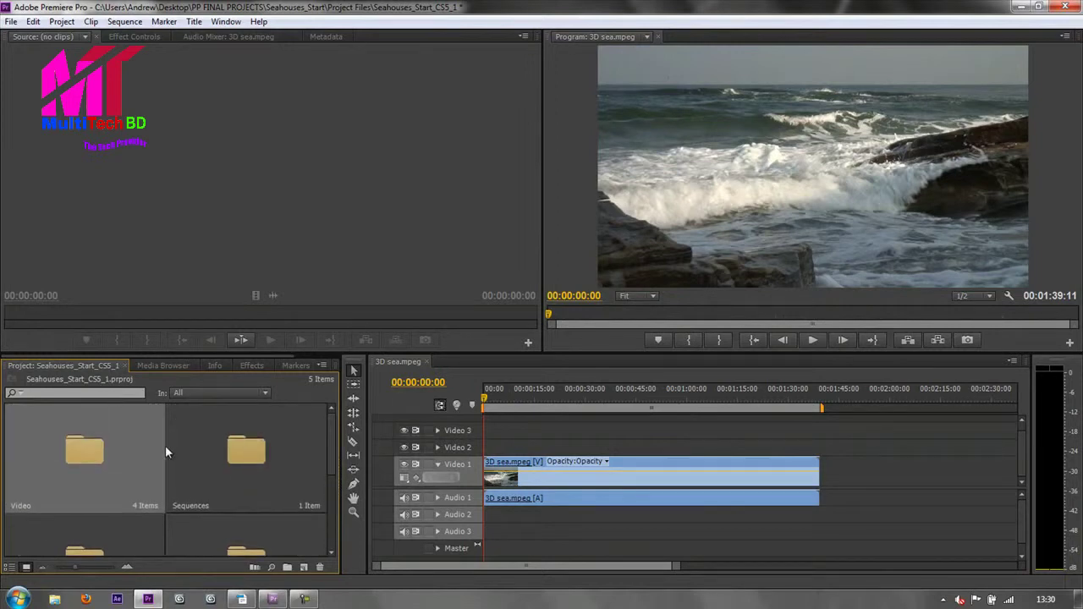
double_click(86, 455)
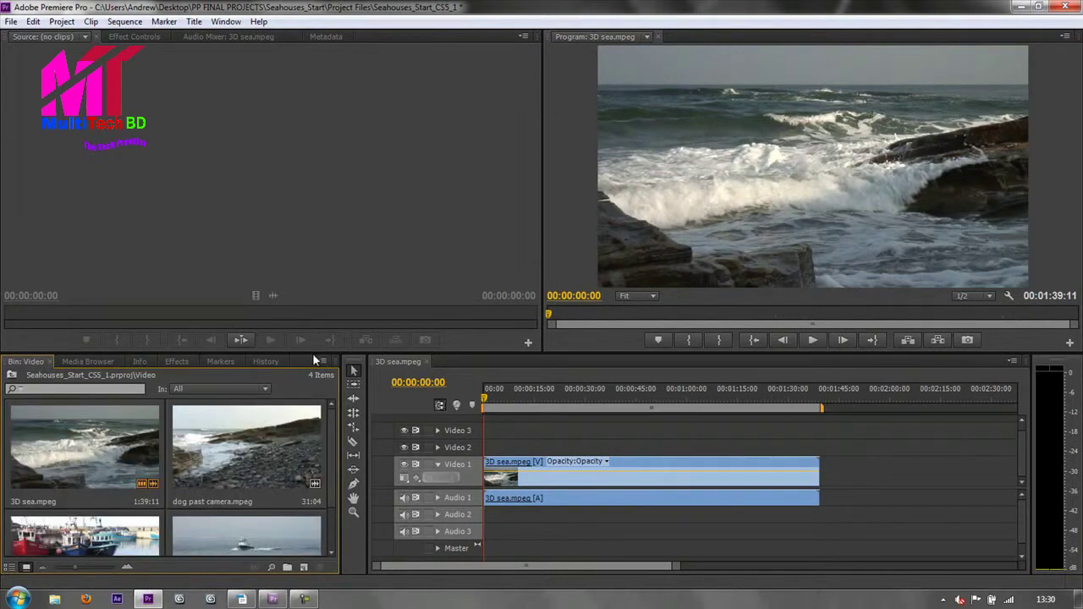
left_click_drag(309, 351, 306, 201)
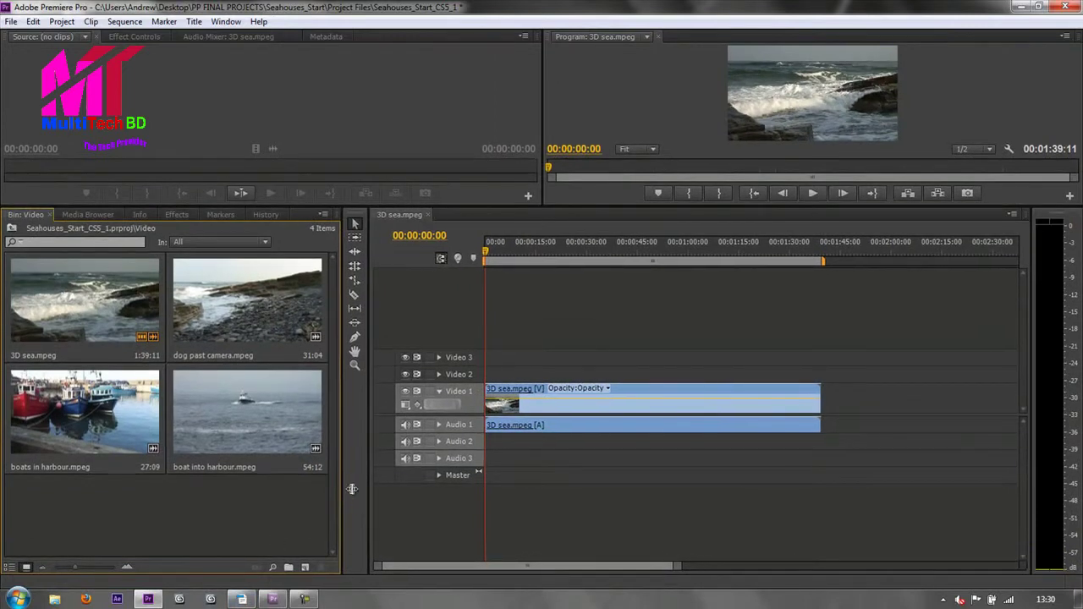
left_click_drag(352, 489, 365, 489)
left_click(699, 391)
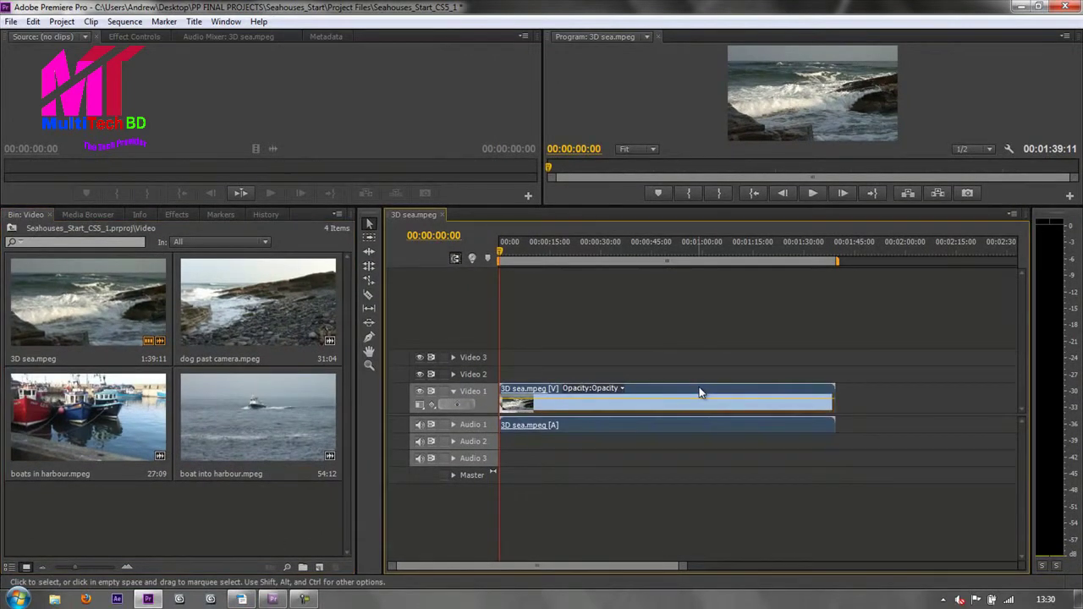
key("Delete")
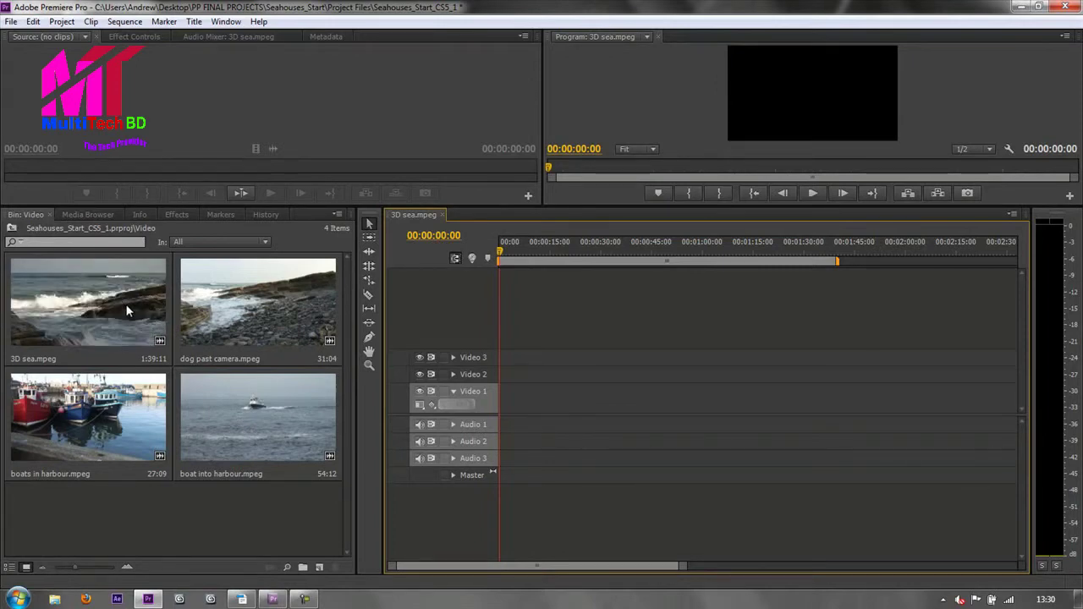
Select the four clips in order: 3D sea, dog past camera, boats in harbour, boat into harbour.
left_click(52, 352)
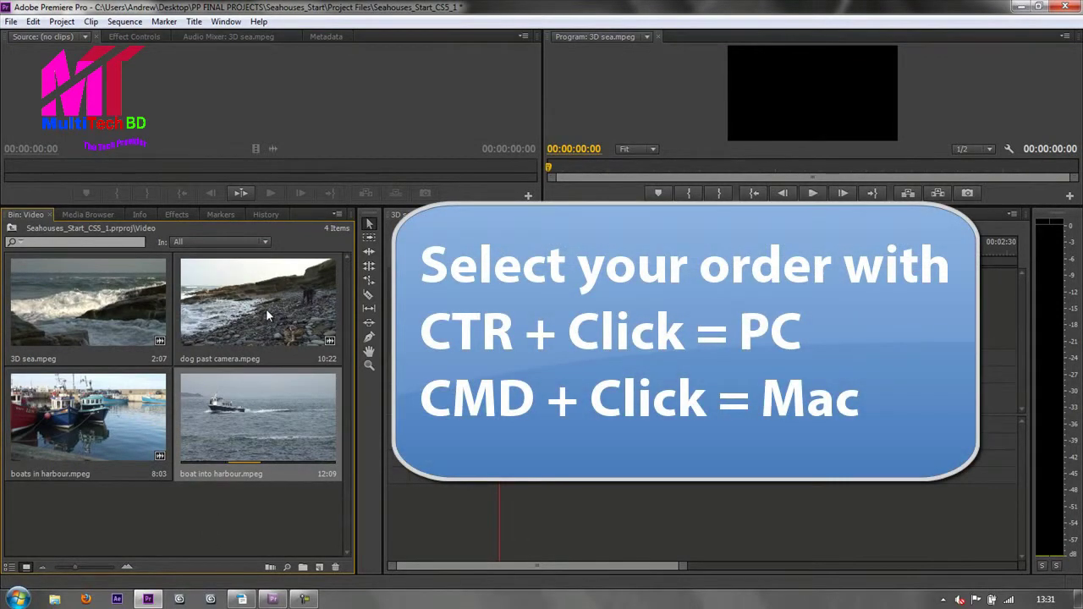
left_click(266, 315)
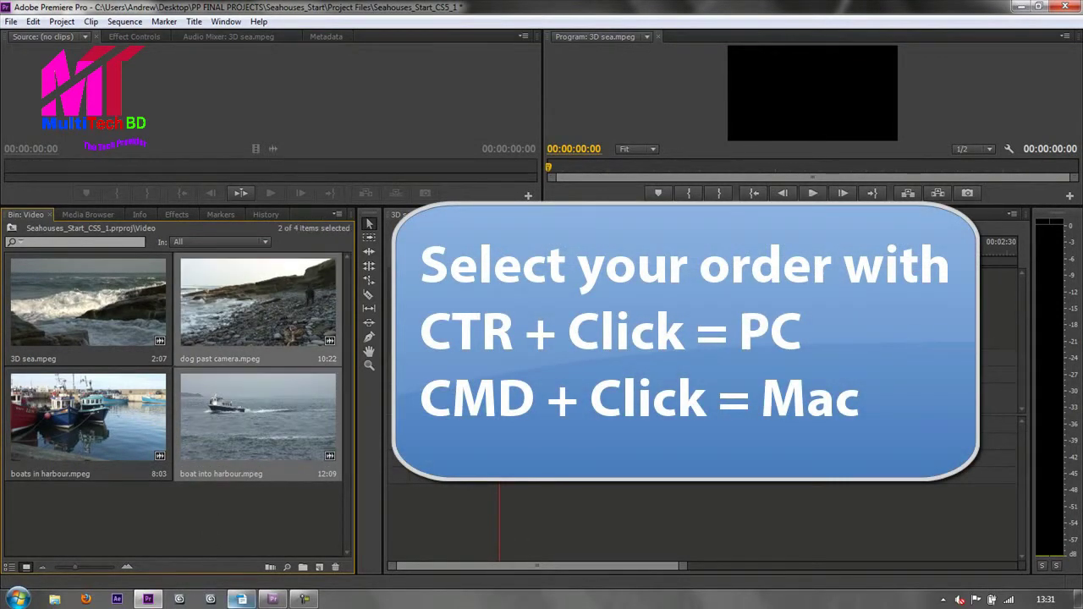
left_click(111, 321, "ctrl")
left_click(117, 393, "ctrl")
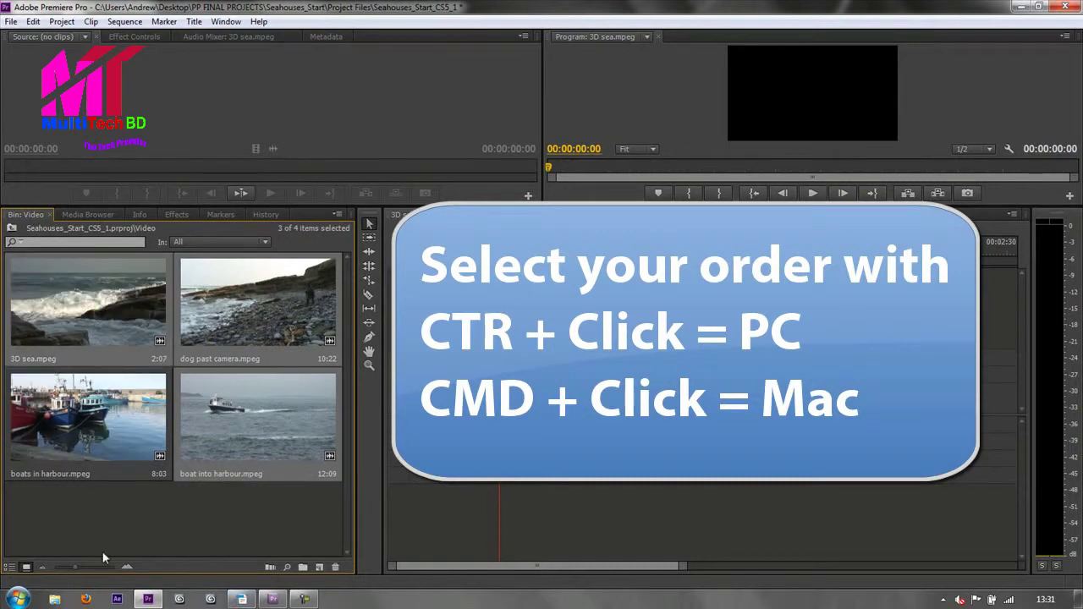
left_click(75, 428, "ctrl")
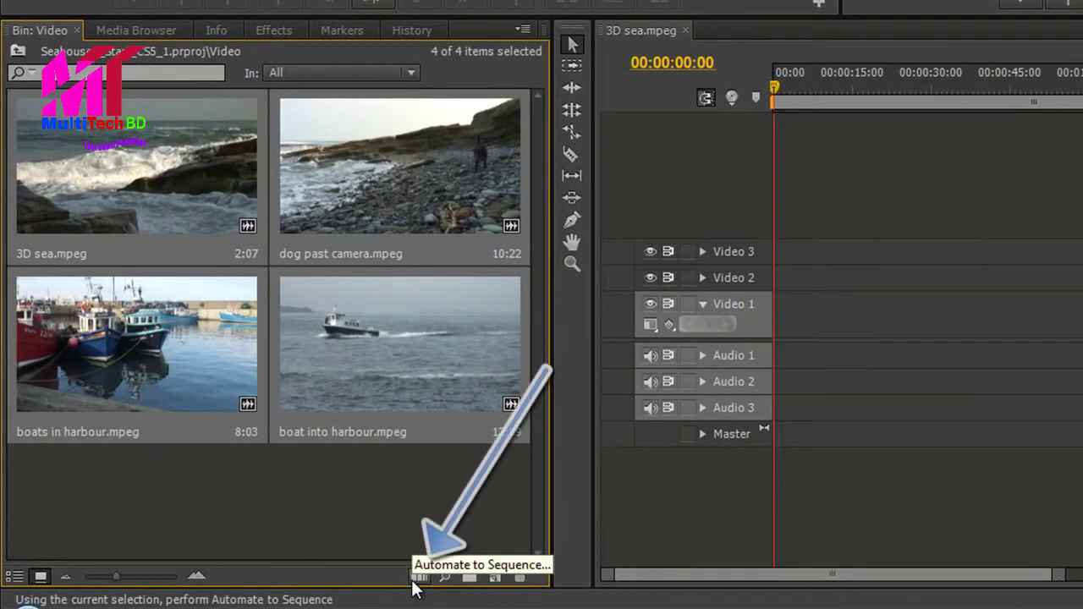
Automate the clips to the sequence in Selection Order with default transitions, previewing at 00:00:13:05.
left_click(417, 578)
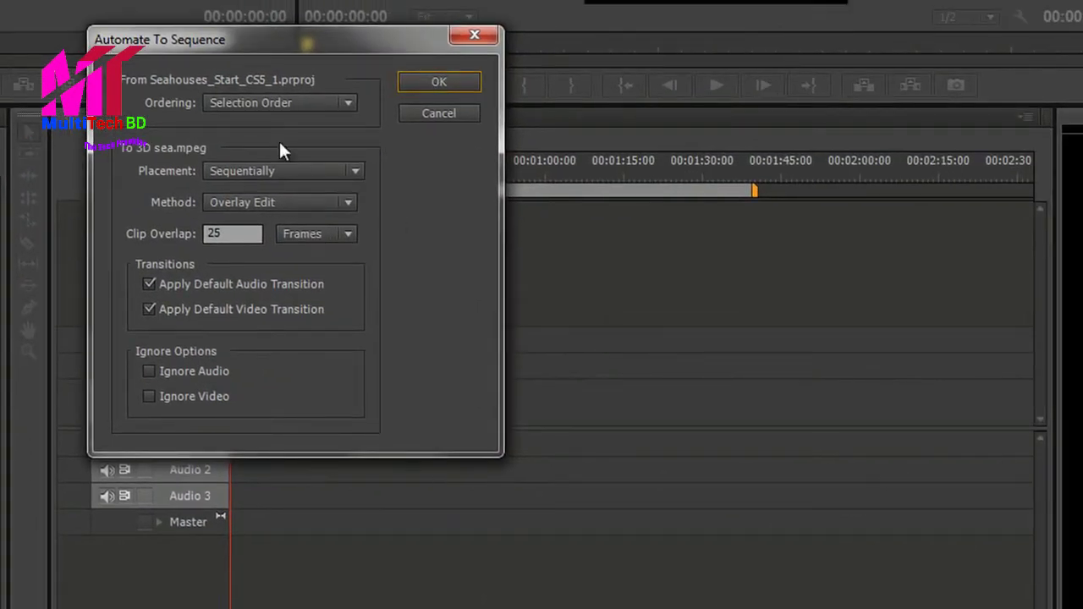
left_click(342, 106)
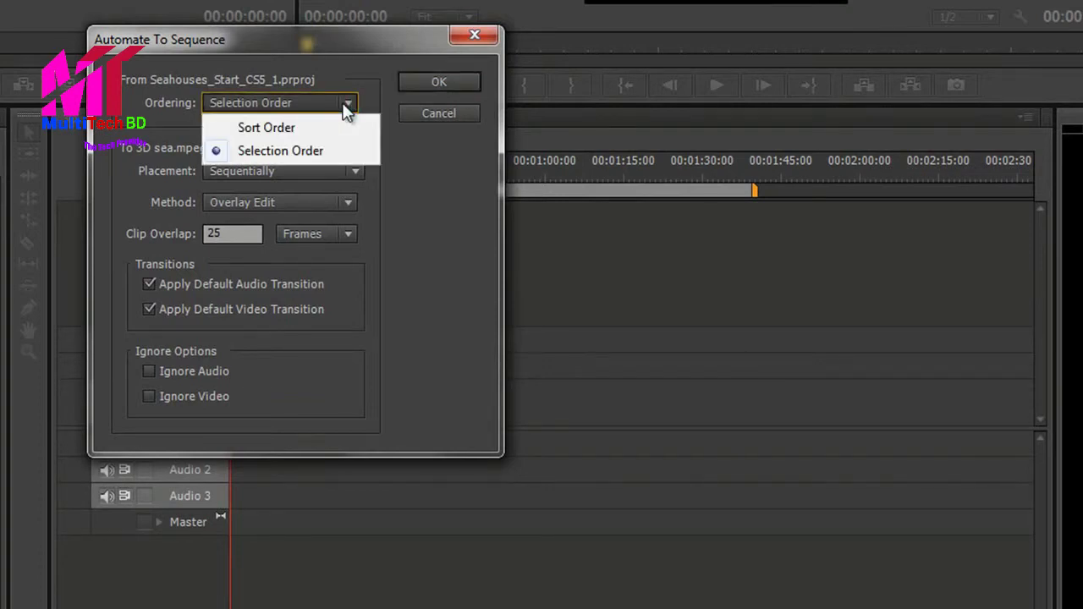
left_click(319, 146)
left_click(461, 82)
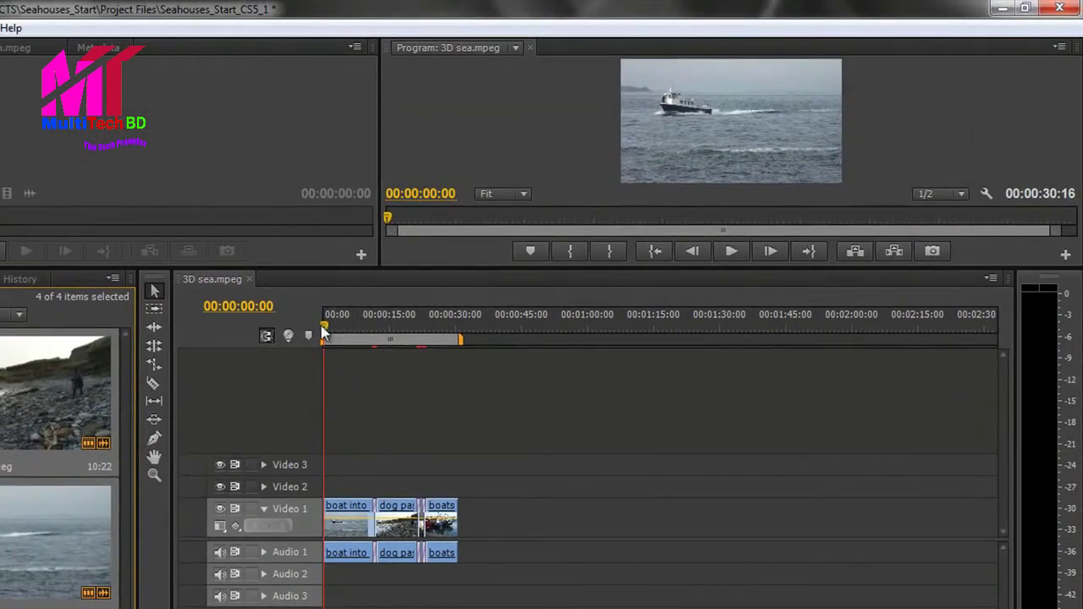
left_click_drag(322, 329, 373, 448)
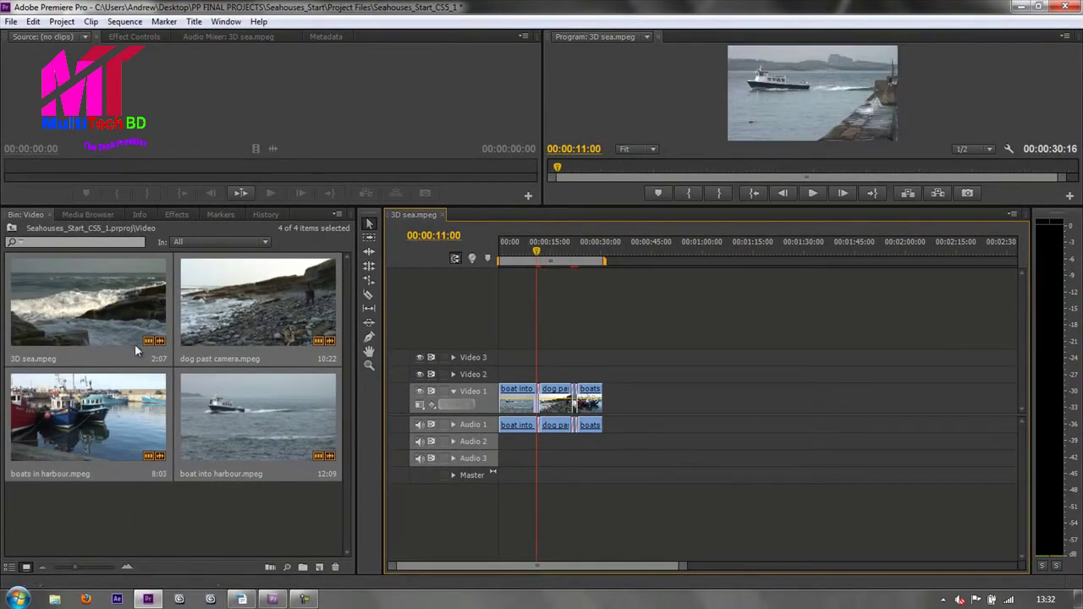